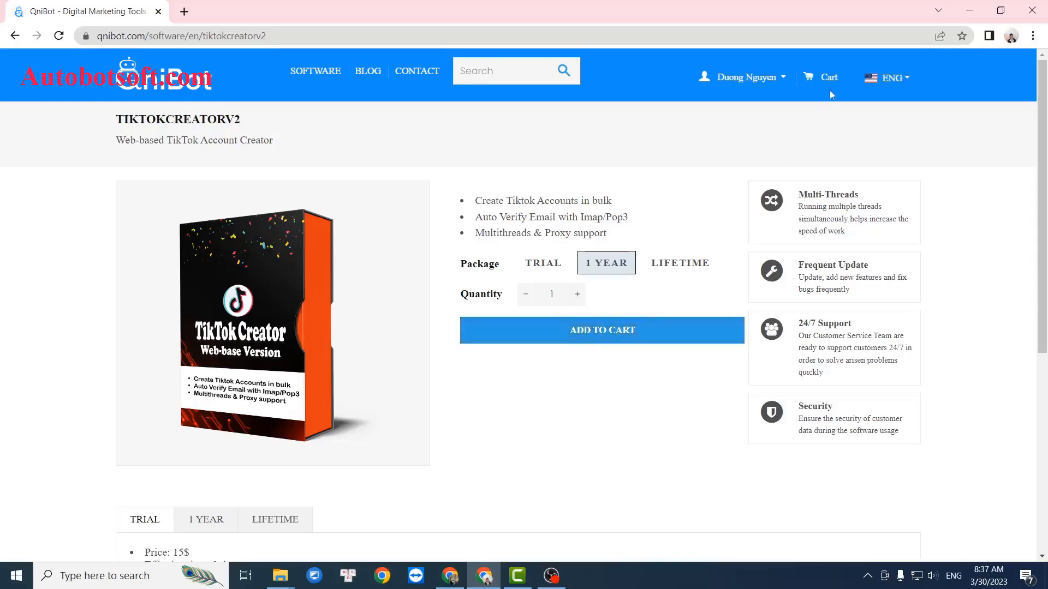
Go to the account's License Key list on QniBot and highlight the TikTokCreatorV2 key text.
{"action": "left_click", "coordinate": [817, 78]}
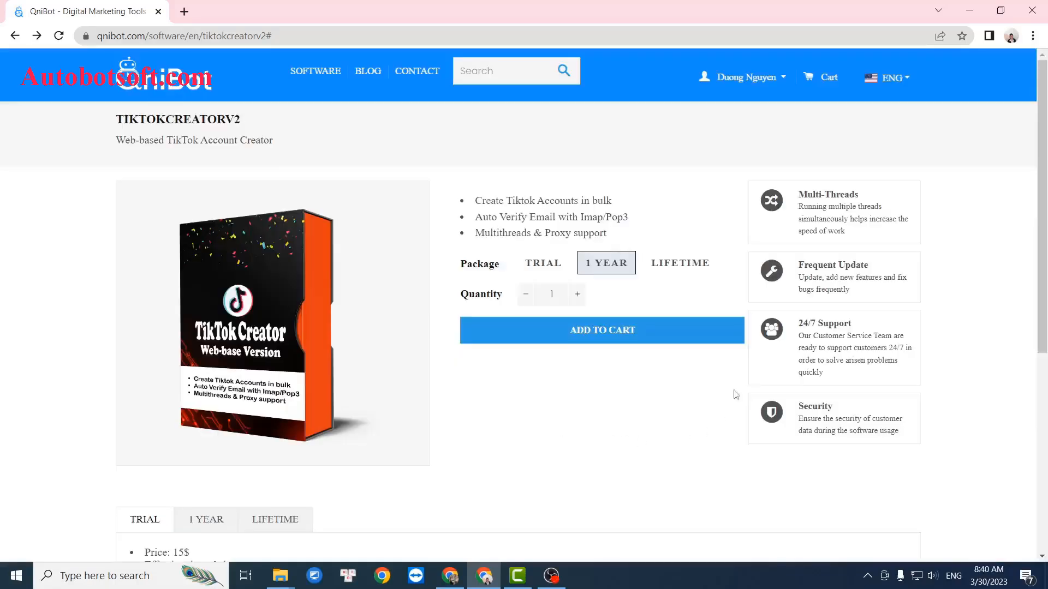
{"action": "left_click", "coordinate": [784, 82]}
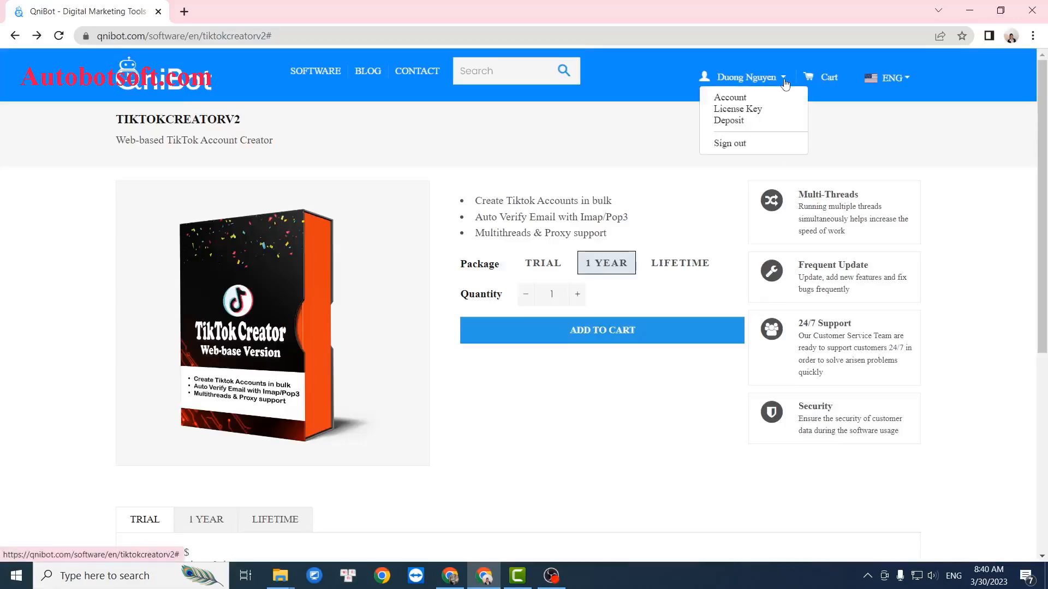
{"action": "left_click", "coordinate": [769, 115]}
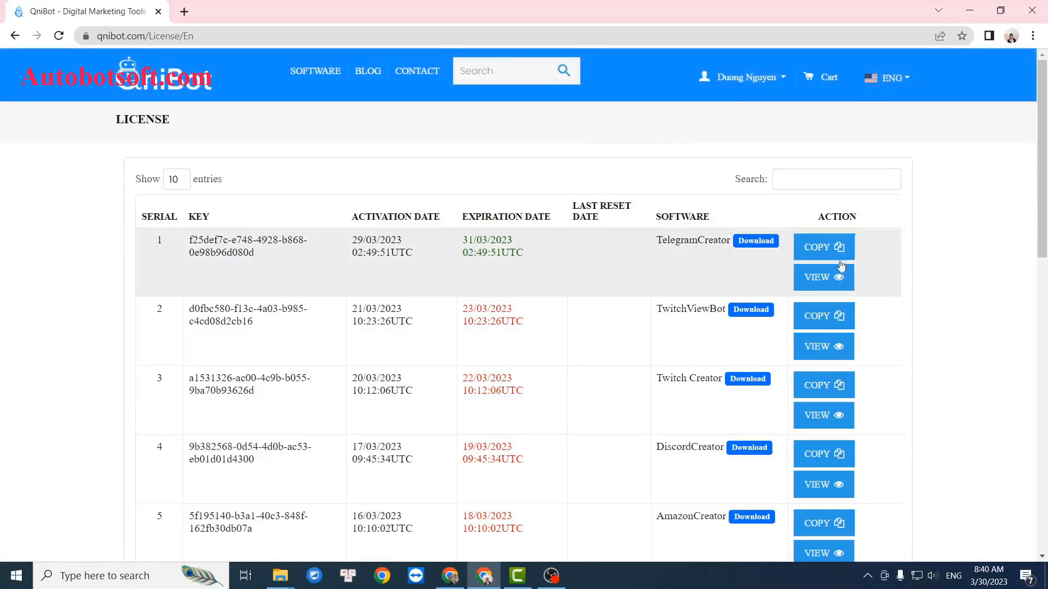
{"action": "scroll", "coordinate": [883, 320], "scroll_direction": "down", "scroll_amount": 5}
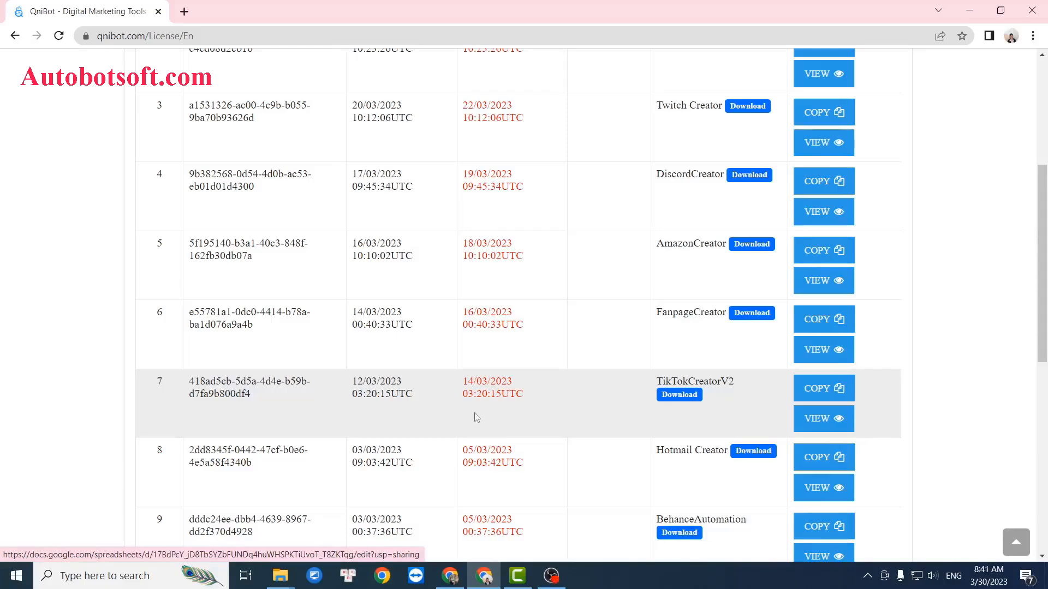
{"action": "left_click_drag", "start_coordinate": [252, 400], "coordinate": [189, 383]}
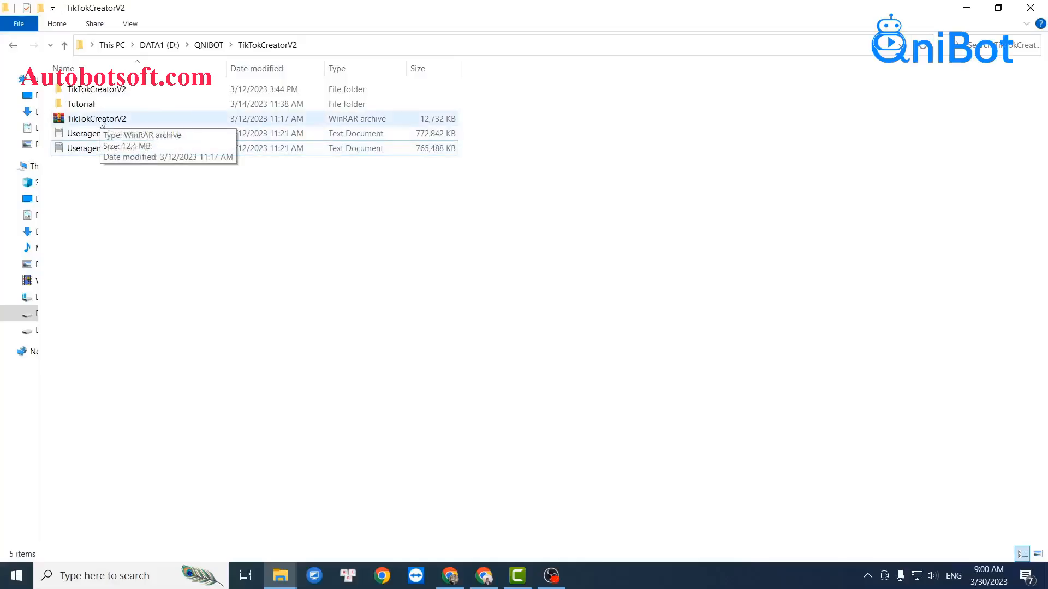
Open the extracted TikTokCreatorV2 folder in File Explorer and run TikTokCreatorV2.exe.
{"action": "left_click", "coordinate": [97, 136]}
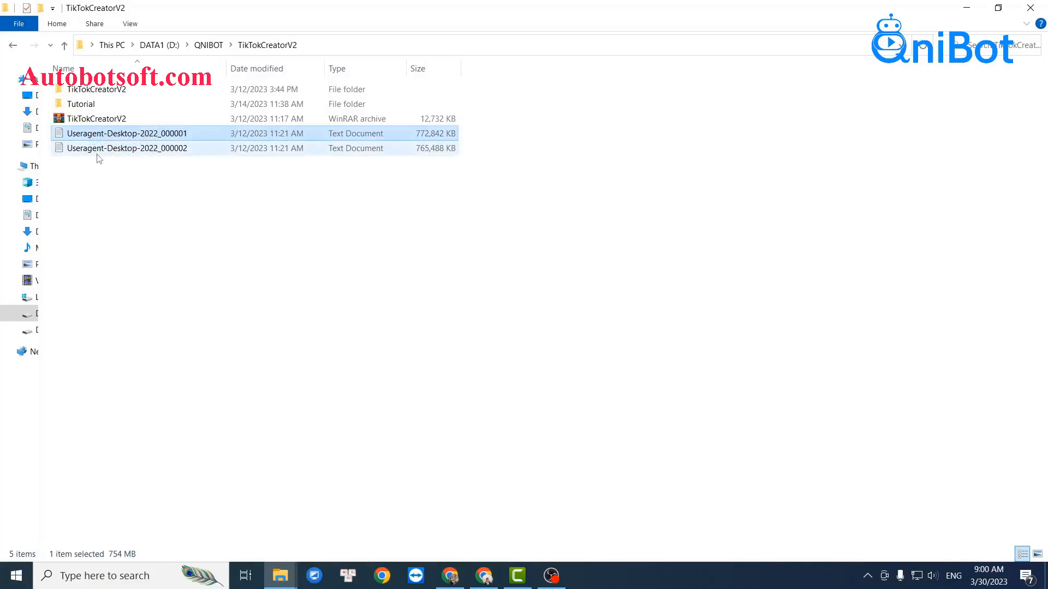
{"action": "left_click", "coordinate": [97, 152]}
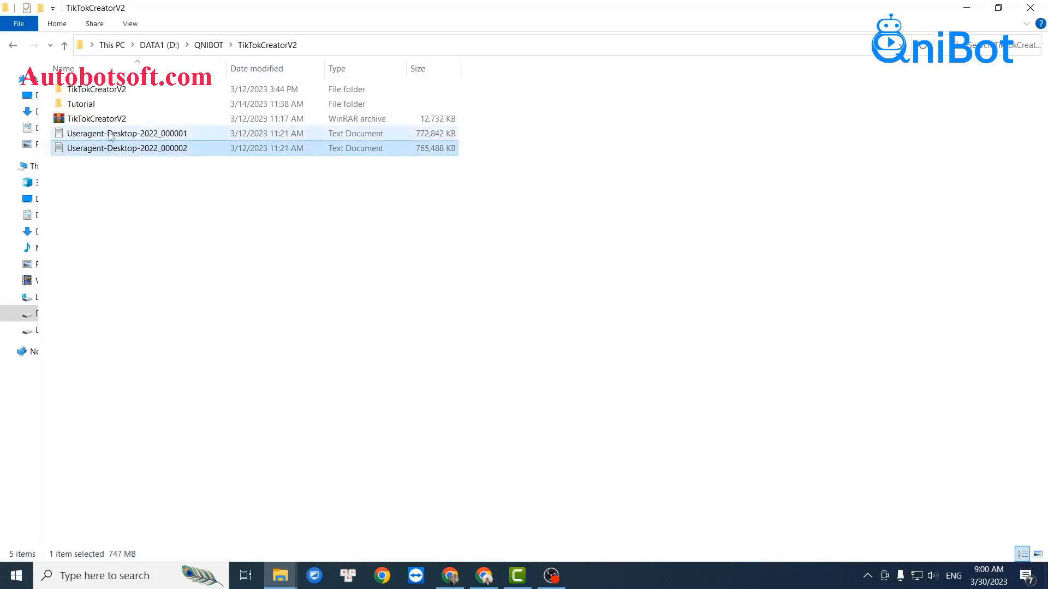
{"action": "left_click", "coordinate": [315, 362]}
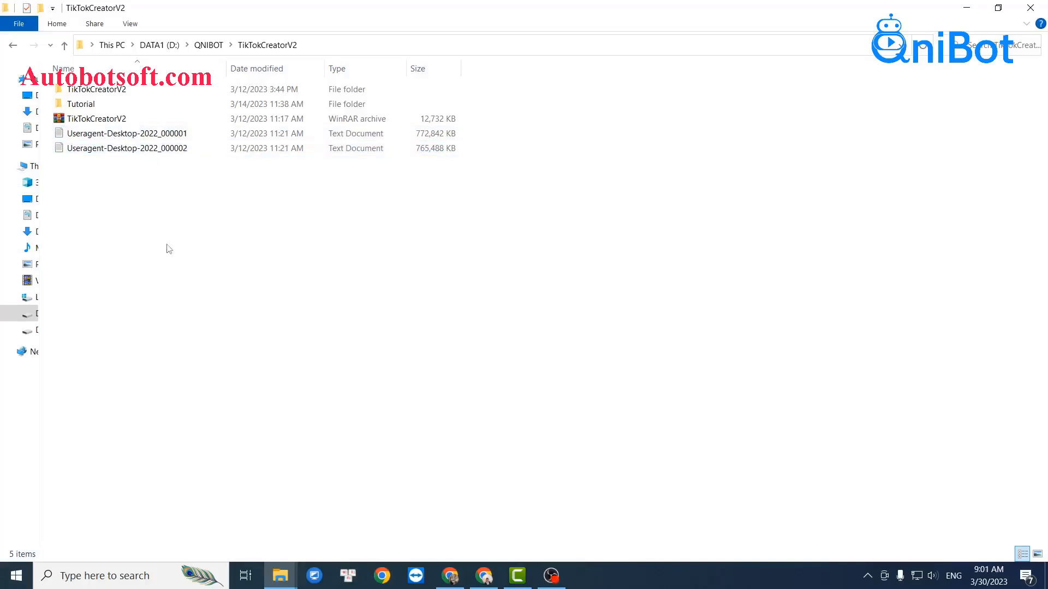
{"action": "right_click", "coordinate": [90, 116]}
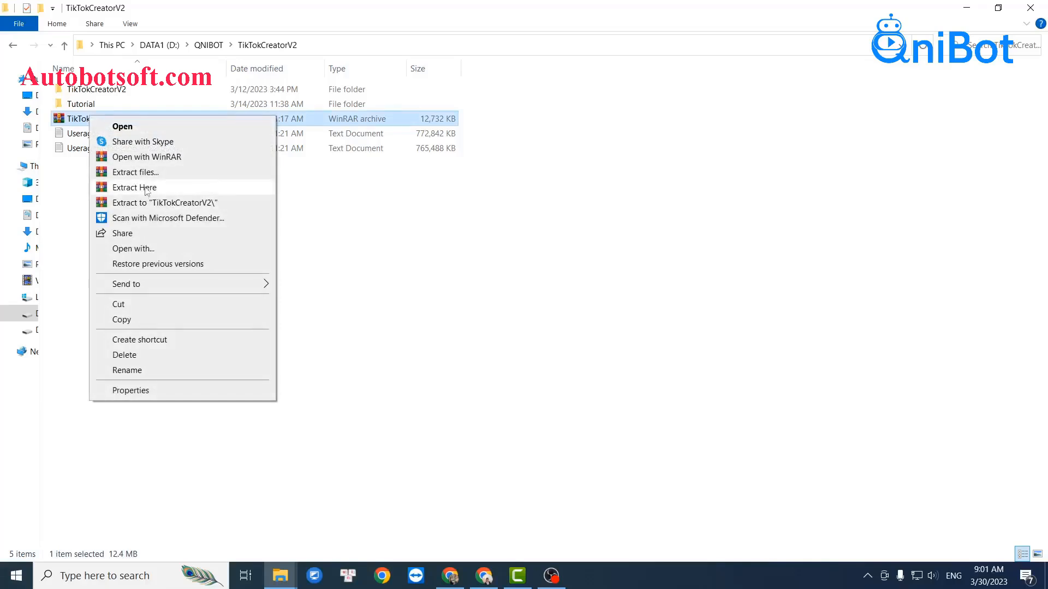
{"action": "left_click", "coordinate": [103, 95]}
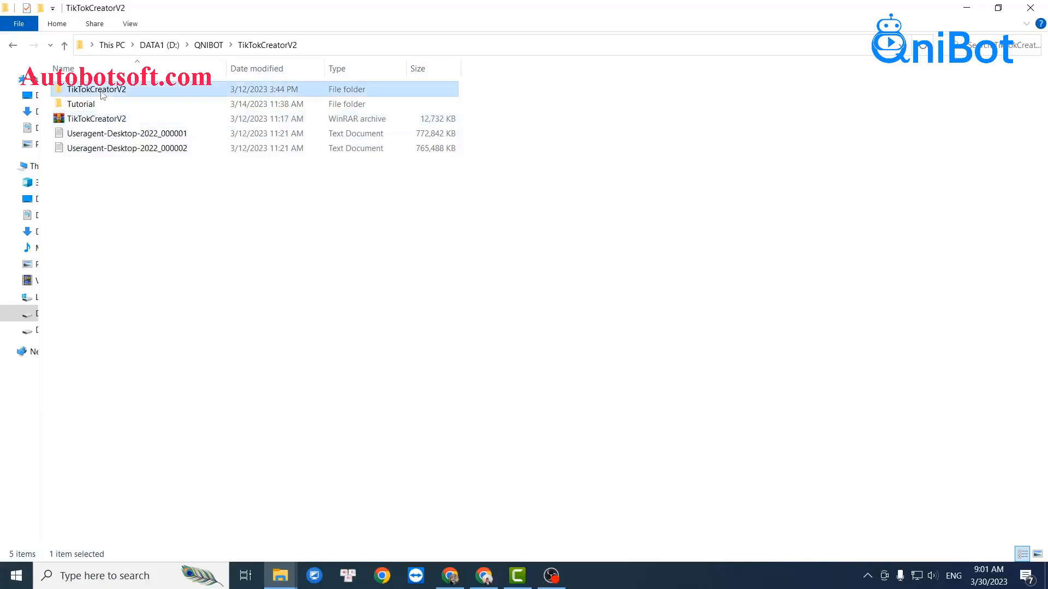
{"action": "double_click", "coordinate": [106, 93]}
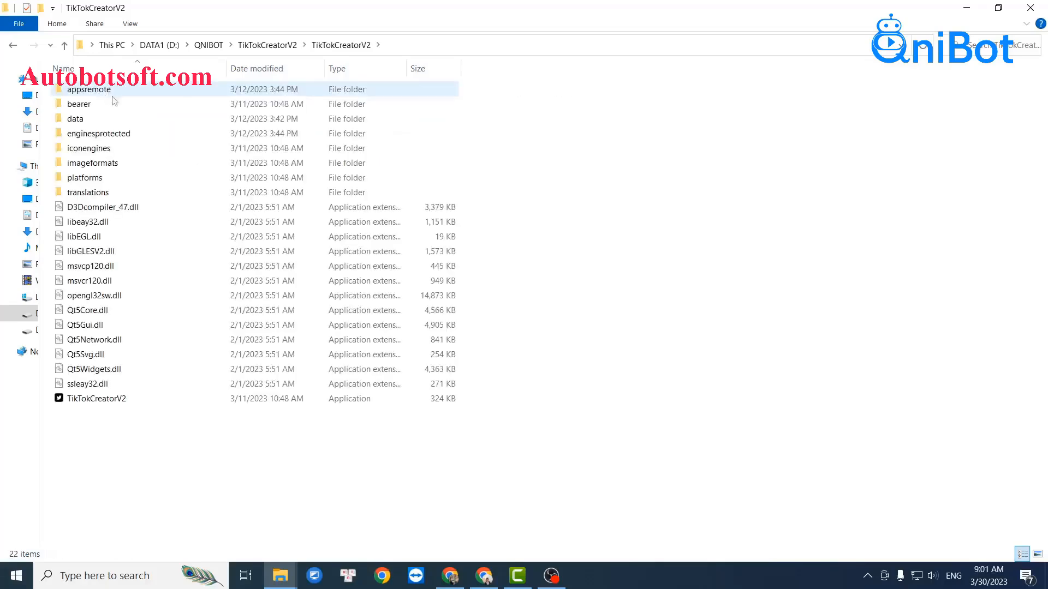
{"action": "double_click", "coordinate": [97, 399]}
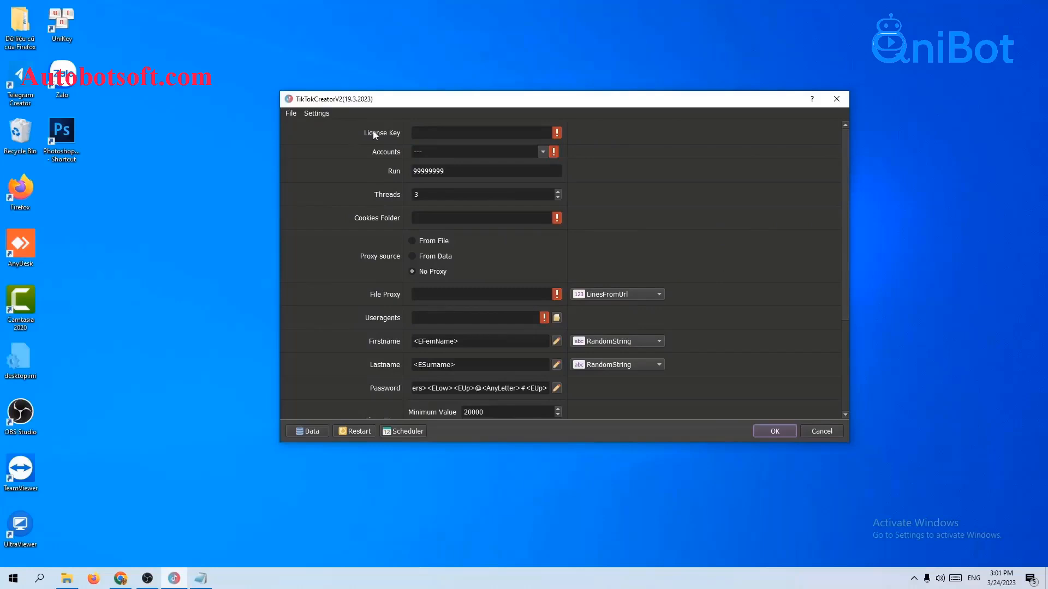
Copy the TikTokCreatorV2 key from the QniBot license page and paste it into License Key.
{"action": "left_click", "coordinate": [421, 132]}
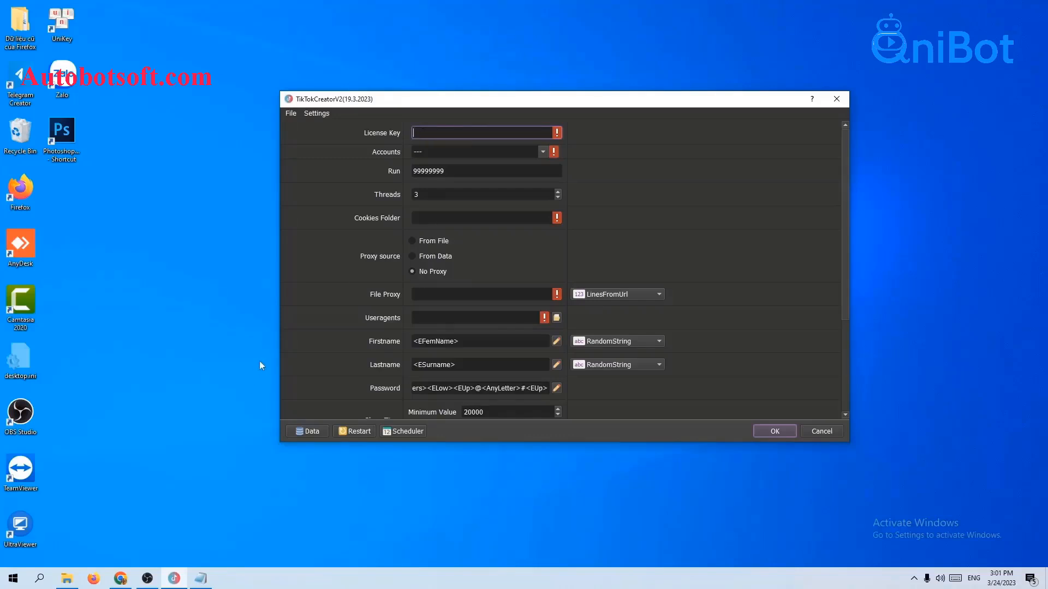
{"action": "left_click", "coordinate": [120, 578]}
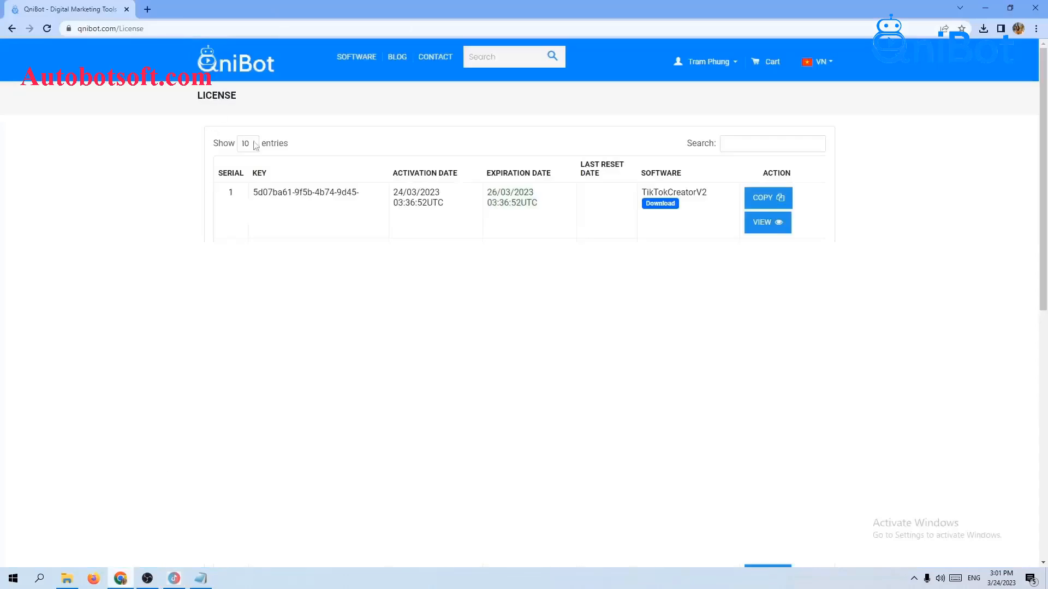
{"action": "left_click", "coordinate": [770, 202]}
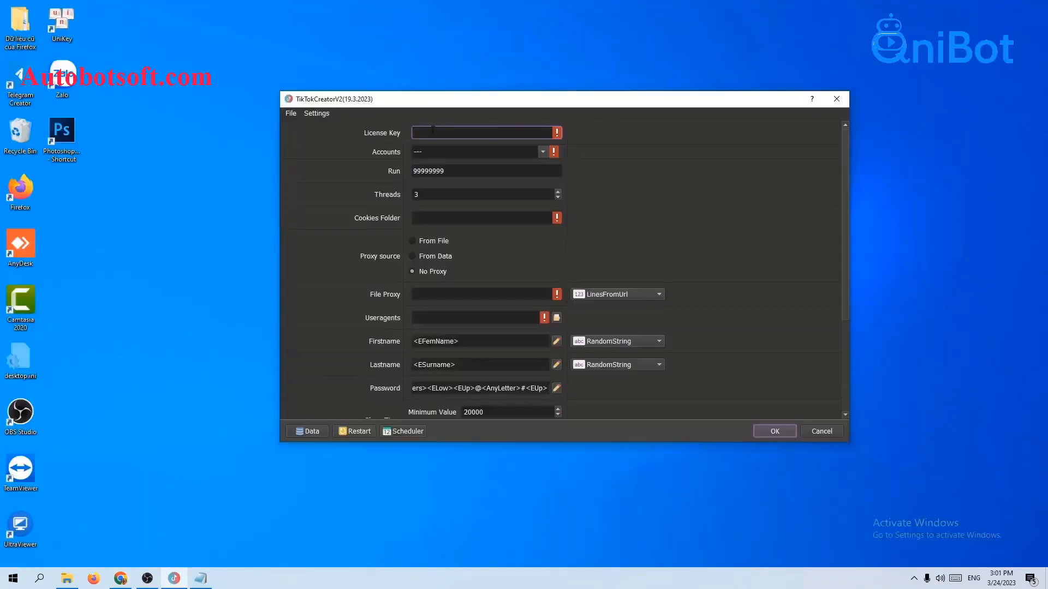
{"action": "right_click", "coordinate": [512, 136]}
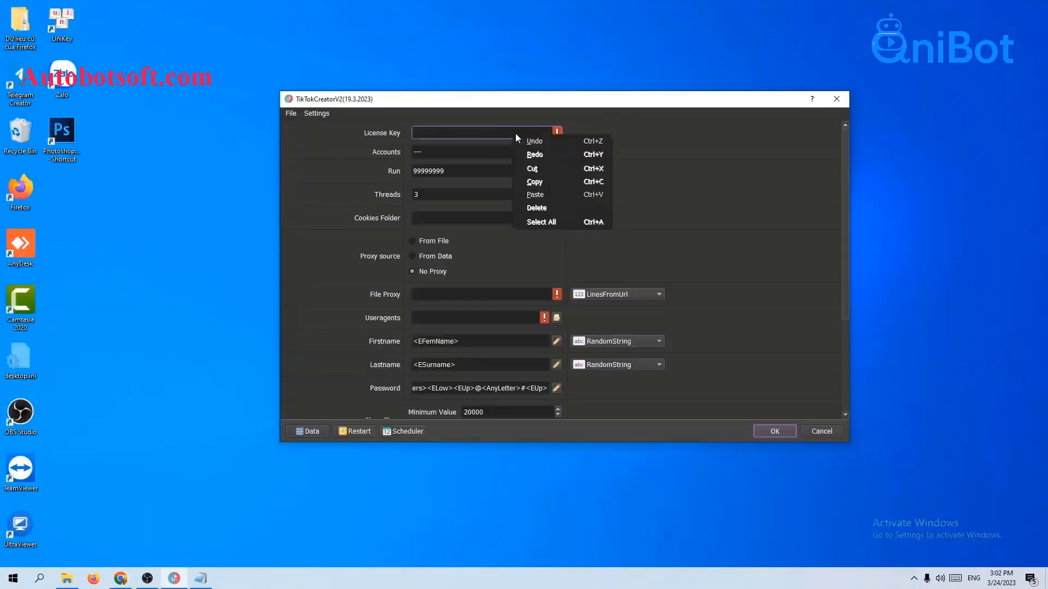
{"action": "left_click", "coordinate": [534, 195]}
{"action": "left_click", "coordinate": [644, 155]}
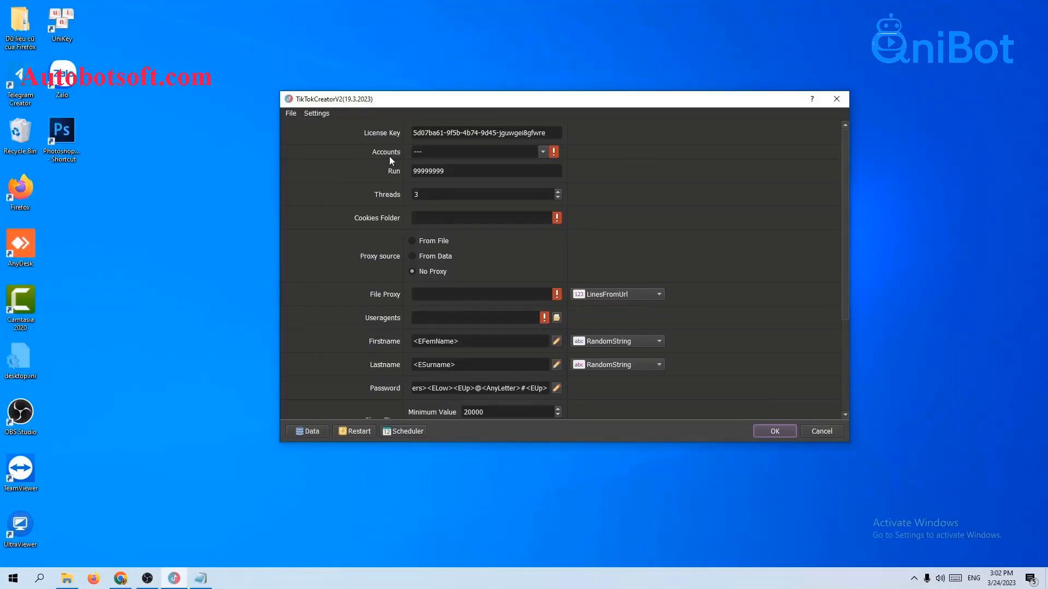
In Database Manager, add a new account group named Reg-tiktok and select it.
{"action": "left_click", "coordinate": [309, 433]}
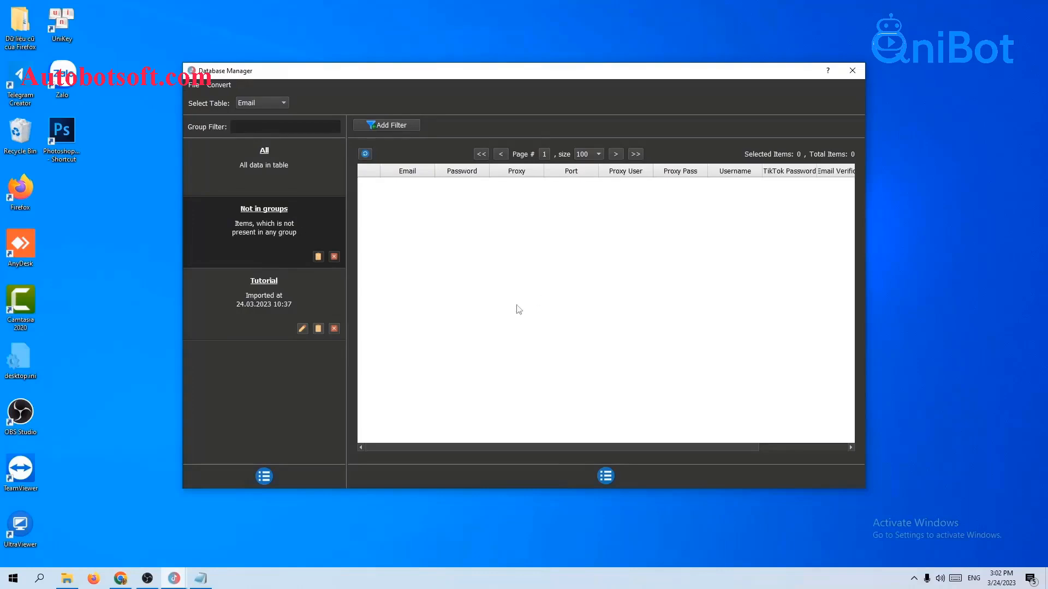
{"action": "left_click", "coordinate": [265, 478]}
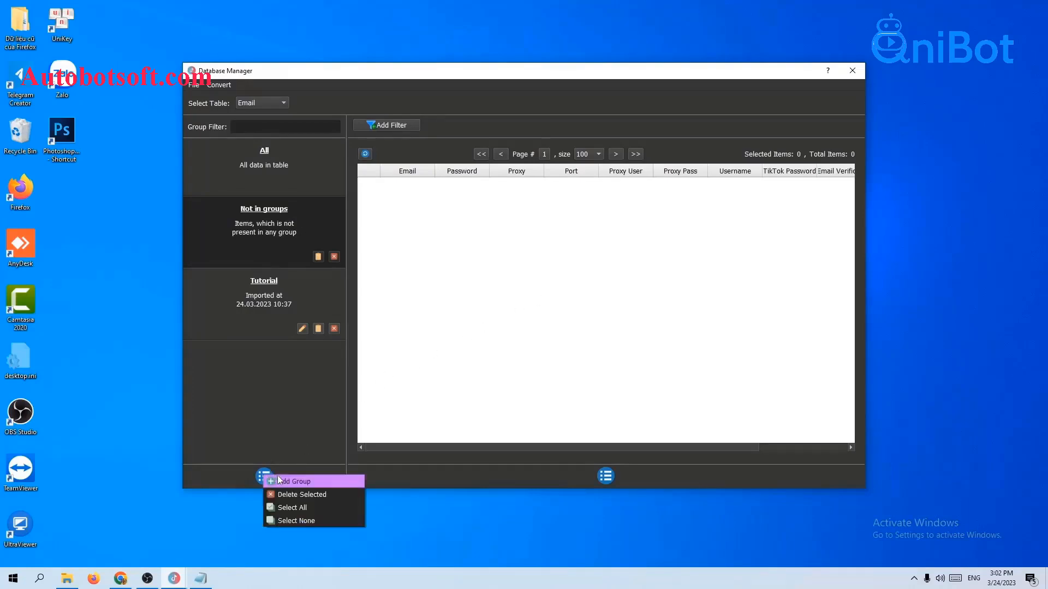
{"action": "left_click", "coordinate": [287, 483]}
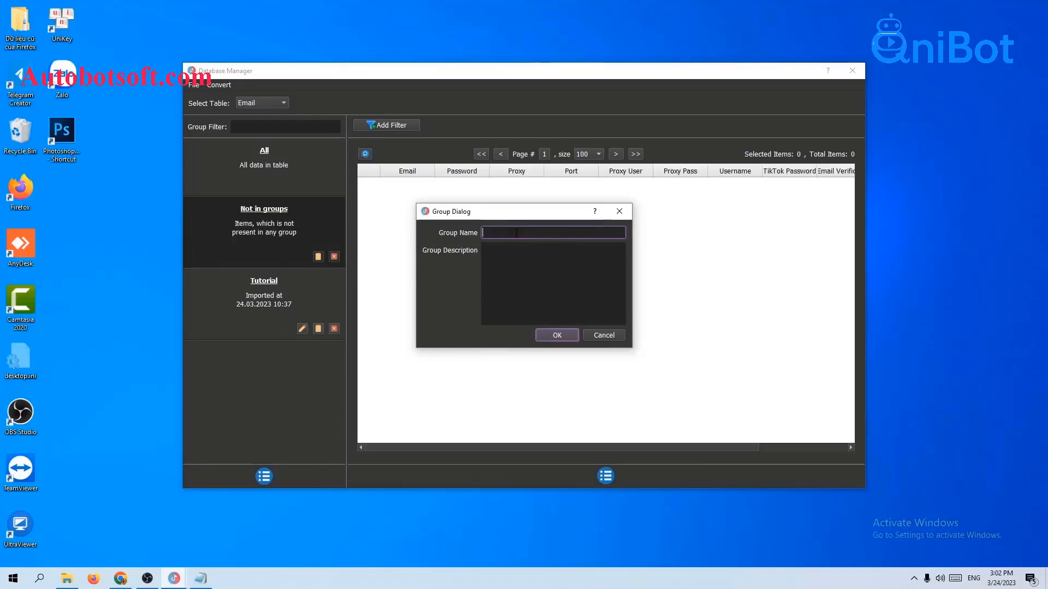
{"action": "type", "text": "Reg-tiktok"}
{"action": "left_click", "coordinate": [549, 338]}
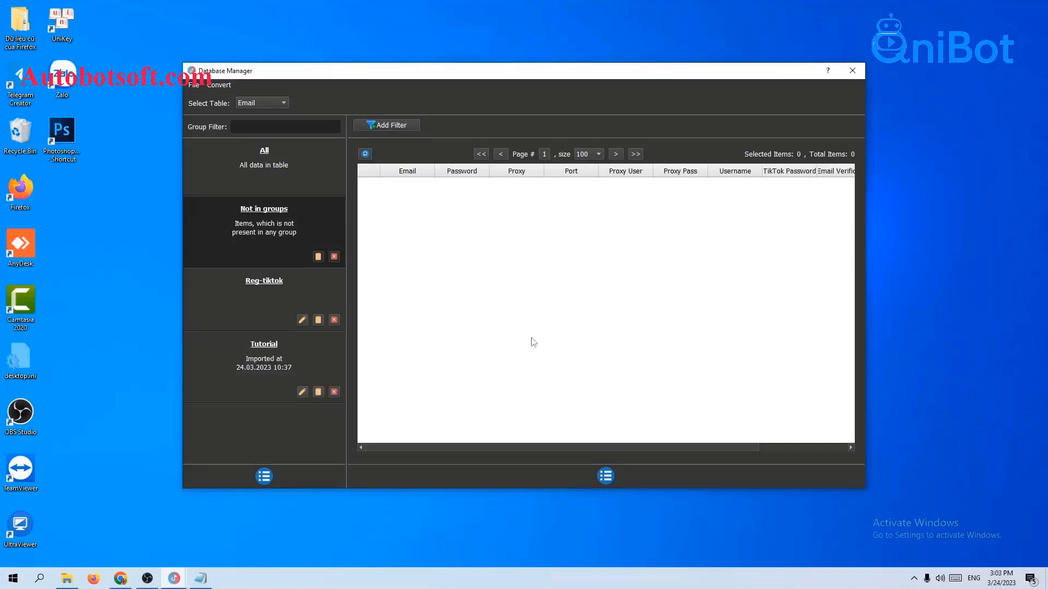
{"action": "left_click", "coordinate": [267, 294]}
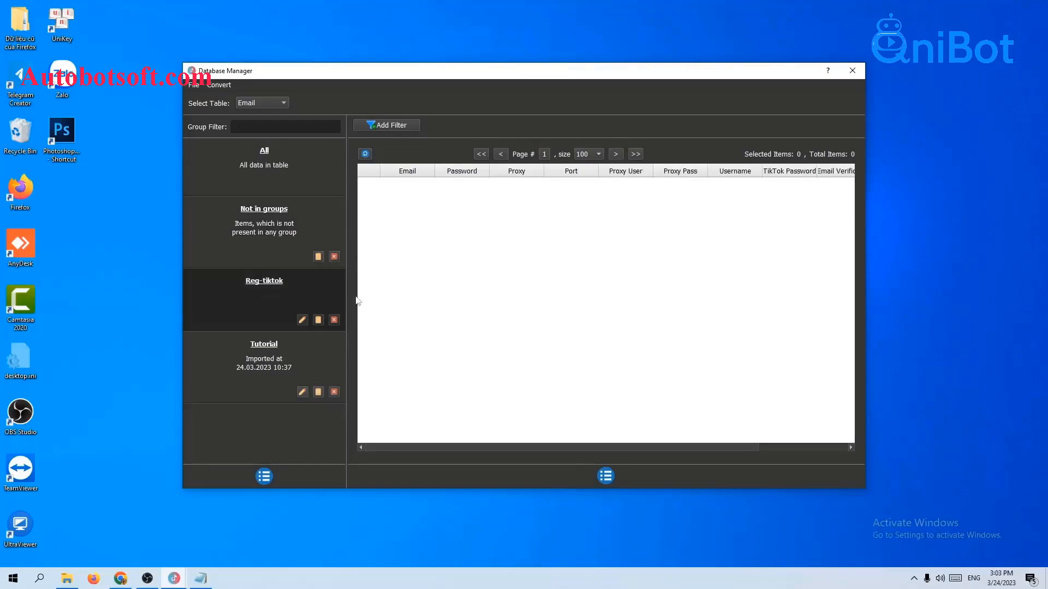
{"action": "left_click", "coordinate": [605, 475]}
In a new Add Item form for Reg-tiktok, enter the Gmail account's e-mail address and password.
{"action": "left_click", "coordinate": [643, 482]}
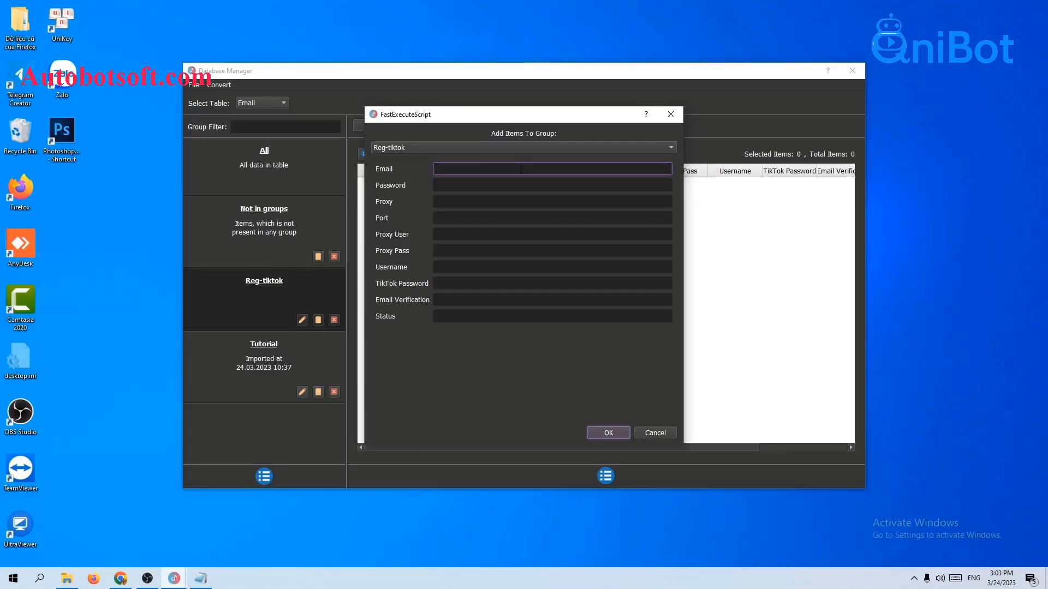
{"action": "key", "text": "Tab"}
{"action": "type", "text": "1234"}
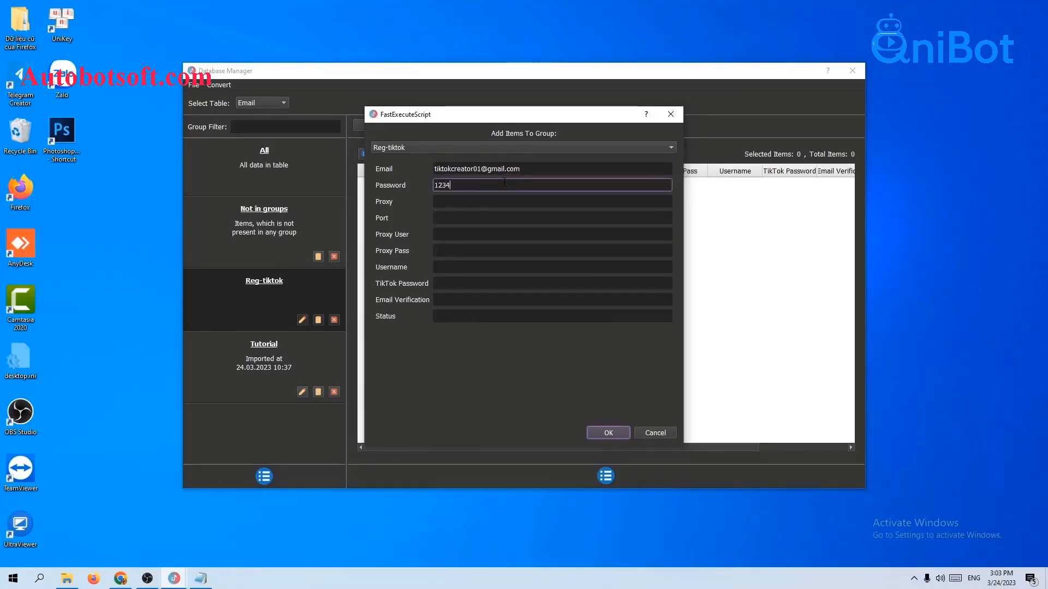
{"action": "type", "text": "5678@"}
{"action": "left_click", "coordinate": [530, 171]}
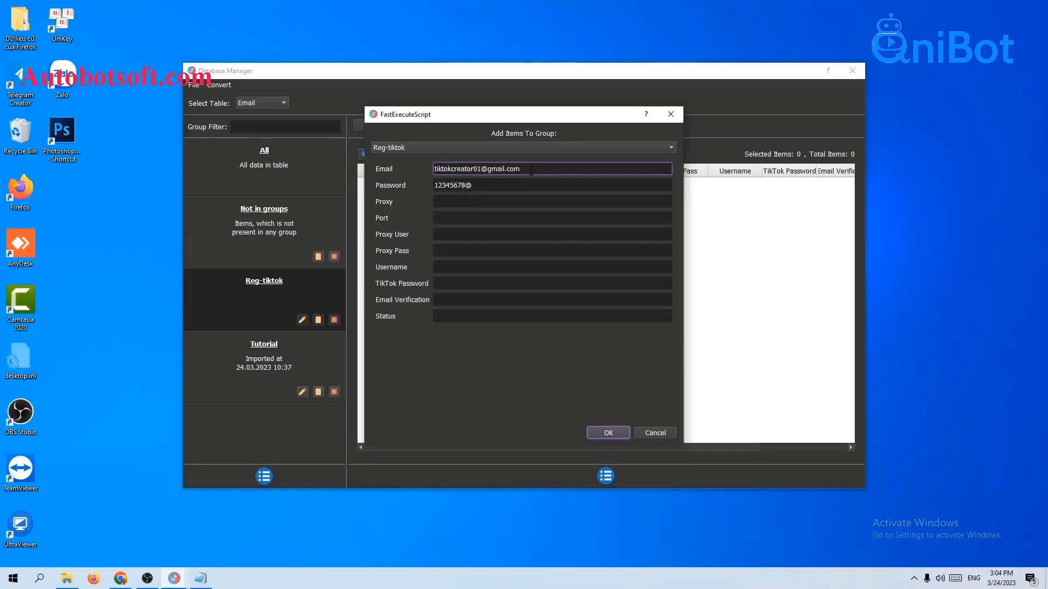
{"action": "left_click_drag", "start_coordinate": [530, 171], "coordinate": [424, 186]}
{"action": "left_click", "coordinate": [482, 185]}
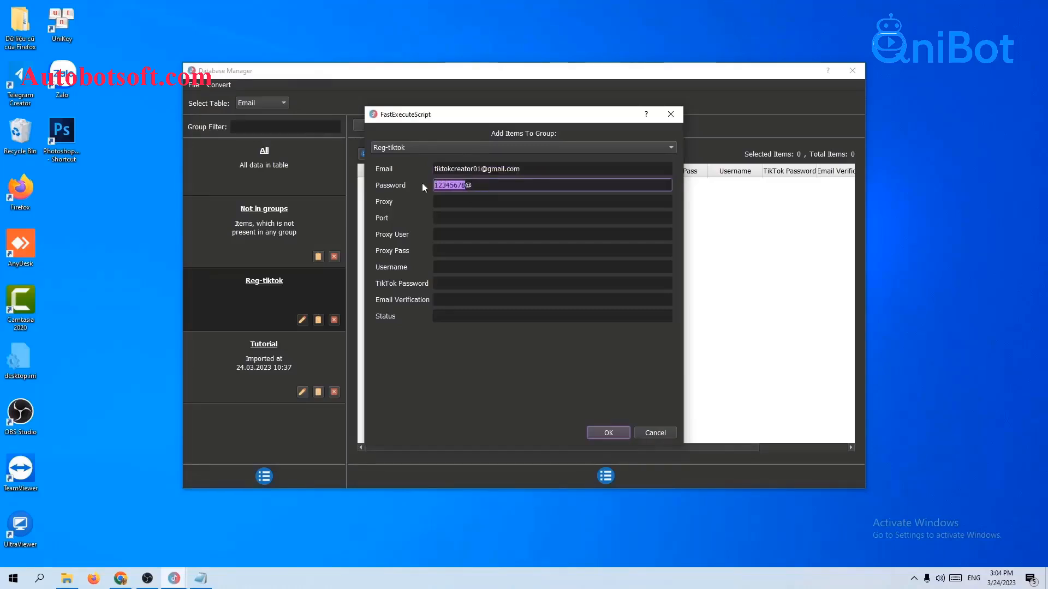
{"action": "left_click", "coordinate": [532, 170]}
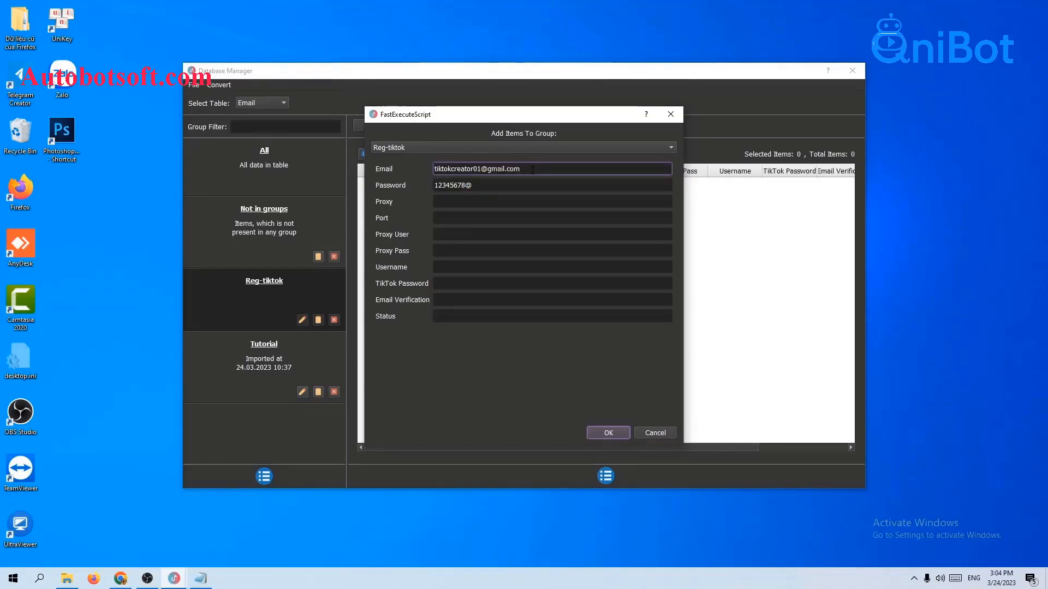
Fill in proxy 23.236.176.240 and port 99793, plus the proxy username and password.
{"action": "left_click", "coordinate": [542, 181]}
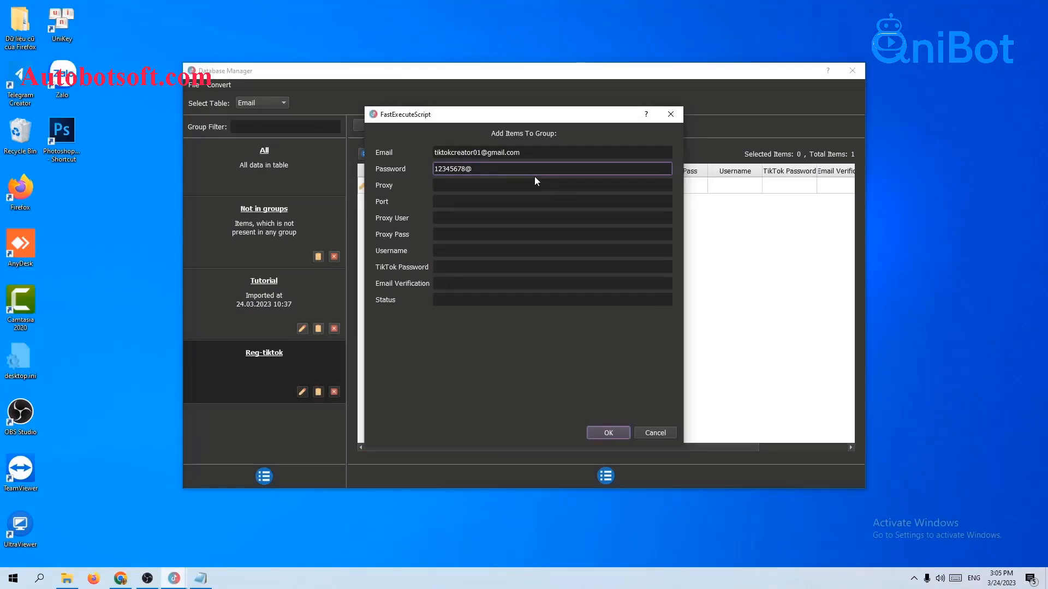
{"action": "left_click", "coordinate": [513, 186]}
{"action": "left_click", "coordinate": [509, 200]}
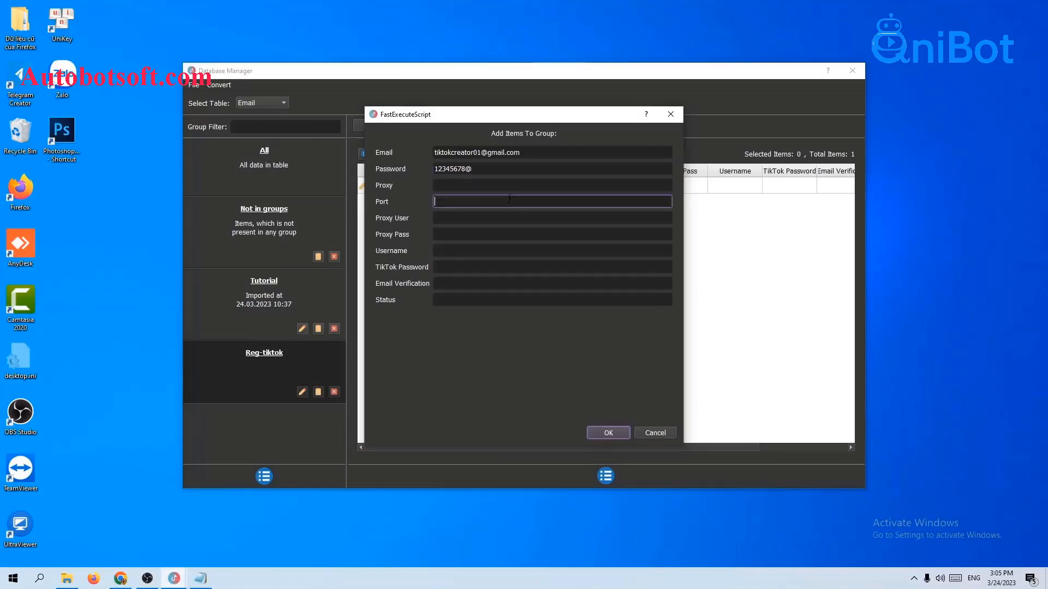
{"action": "left_click", "coordinate": [507, 186]}
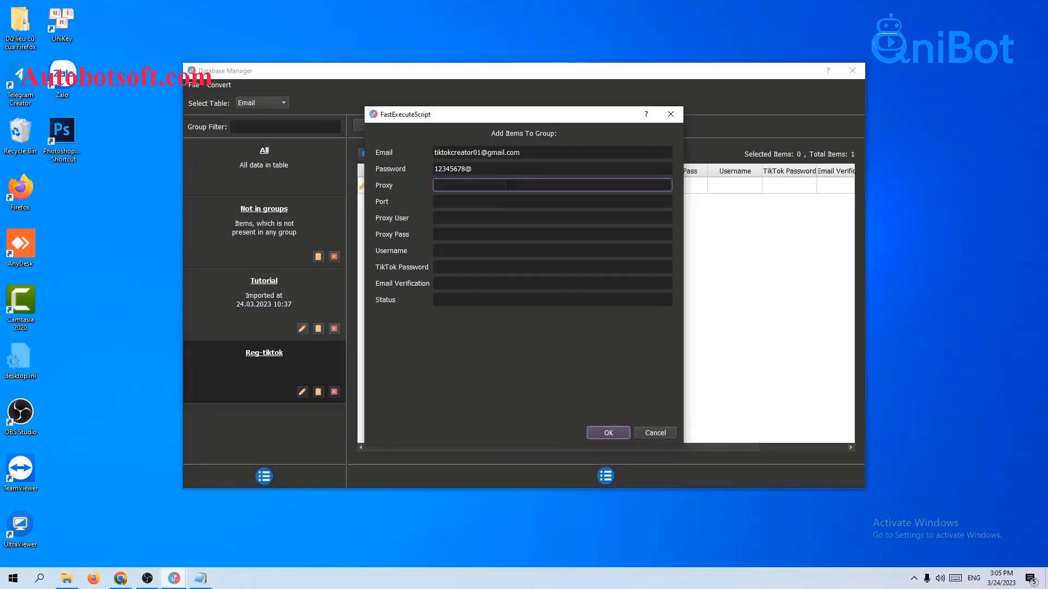
{"action": "key", "text": "ctrl+v"}
{"action": "left_click", "coordinate": [457, 201]}
{"action": "key", "text": "ctrl+v"}
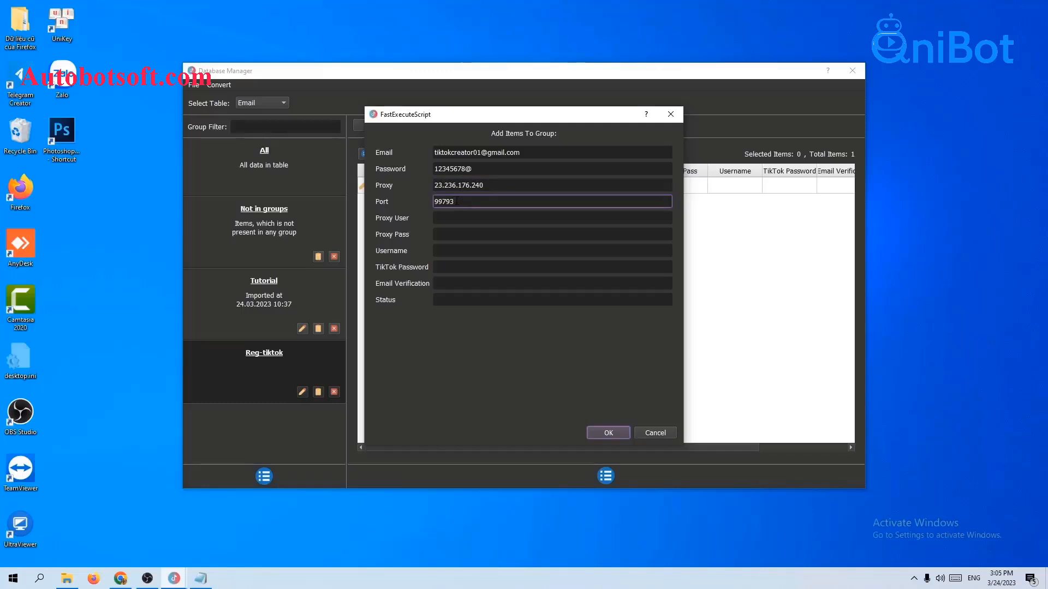
{"action": "left_click", "coordinate": [460, 215]}
{"action": "type", "text": "12"}
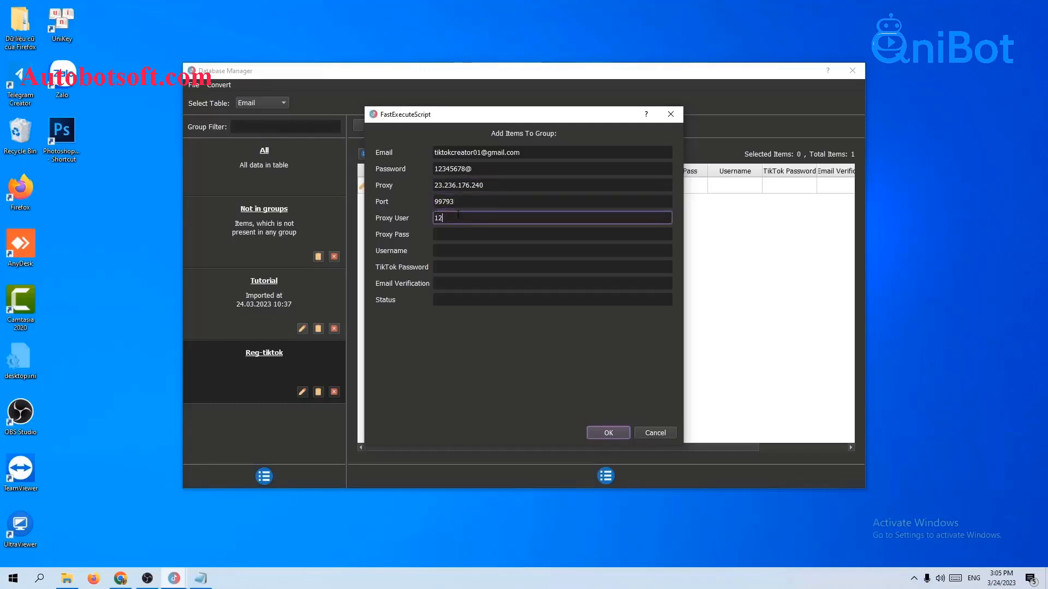
{"action": "type", "text": "3qni@"}
{"action": "left_click", "coordinate": [489, 235]}
{"action": "type", "text": "123"}
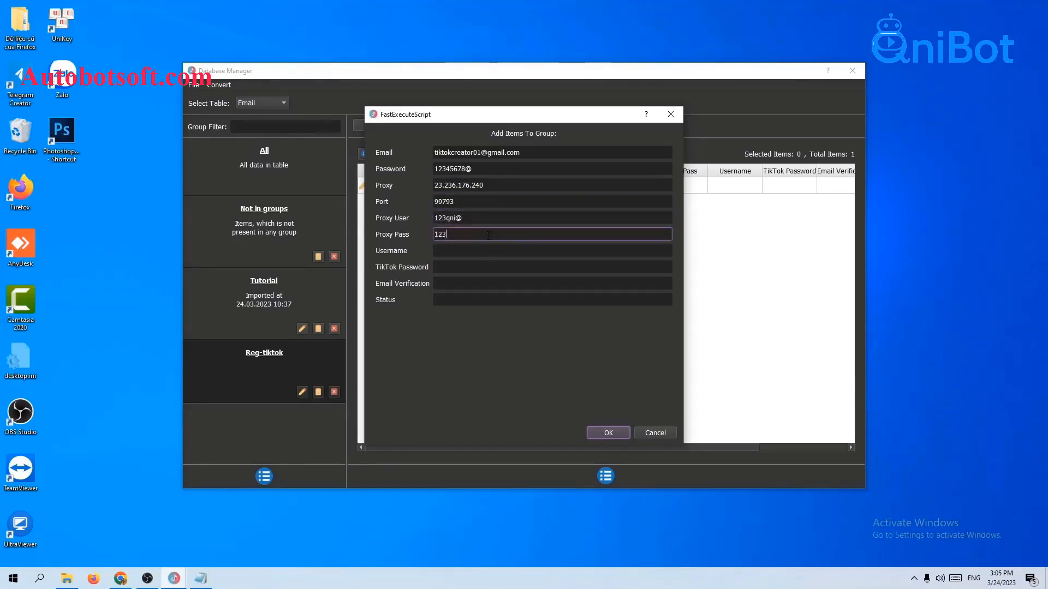
{"action": "type", "text": "qni"}
Save the account row, then reopen the Add Item form and cancel it empty.
{"action": "left_click", "coordinate": [596, 433]}
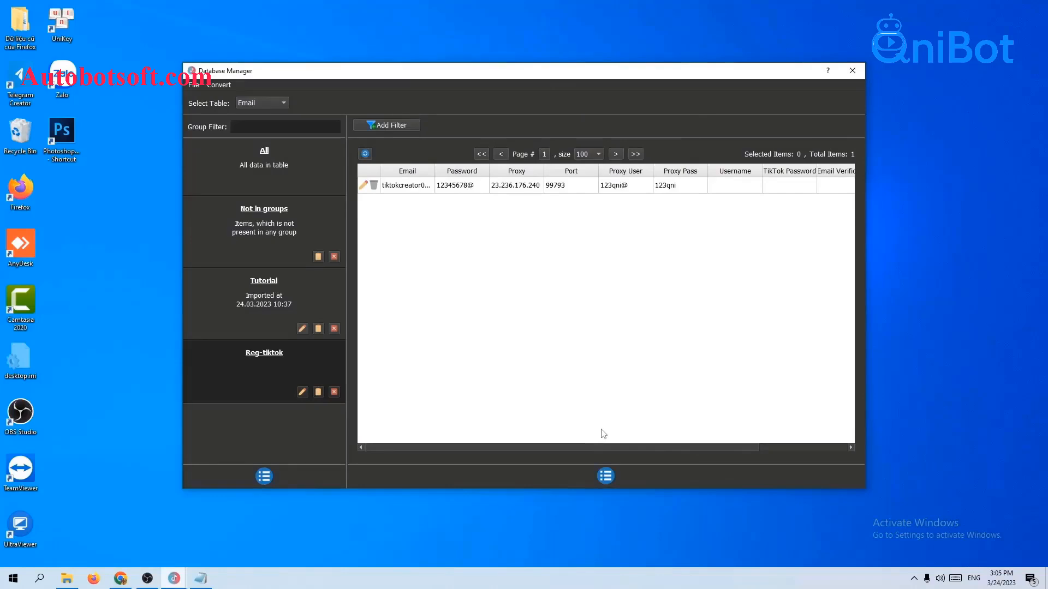
{"action": "left_click", "coordinate": [605, 476]}
{"action": "left_click", "coordinate": [627, 481]}
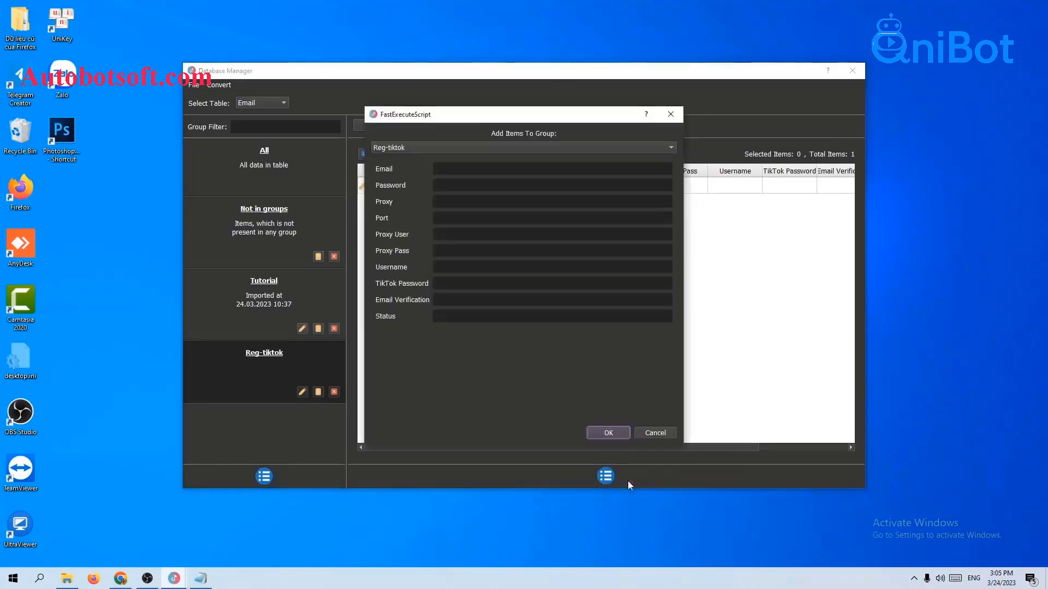
{"action": "left_click", "coordinate": [676, 116]}
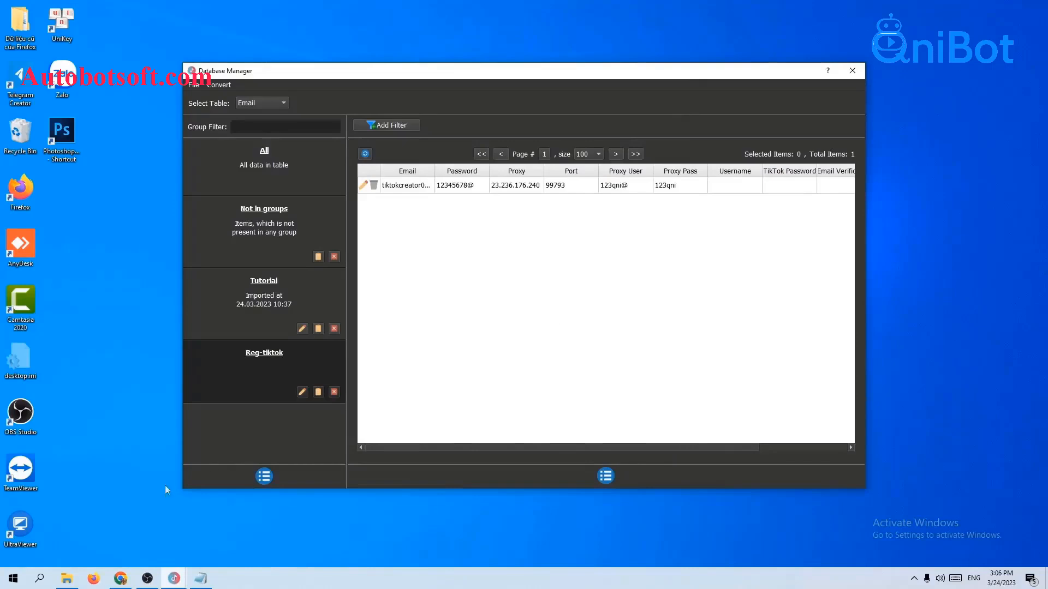
Create a new empty text document named email.txt in the TiktokCreaorV2 folder.
{"action": "left_click", "coordinate": [66, 578]}
{"action": "right_click", "coordinate": [164, 298]}
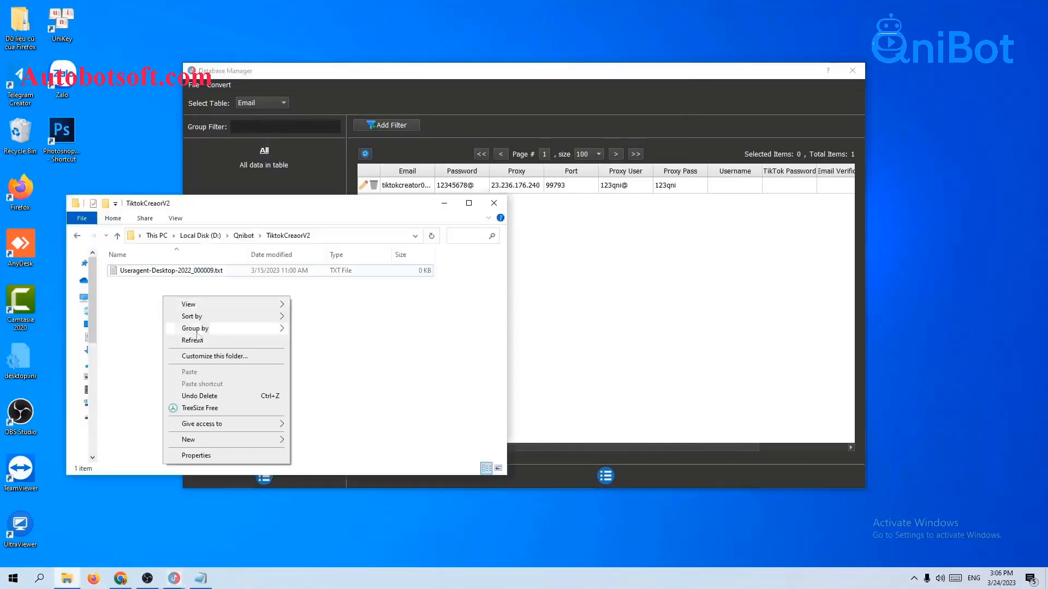
{"action": "mouse_move", "coordinate": [230, 439]}
{"action": "left_click", "coordinate": [293, 417]}
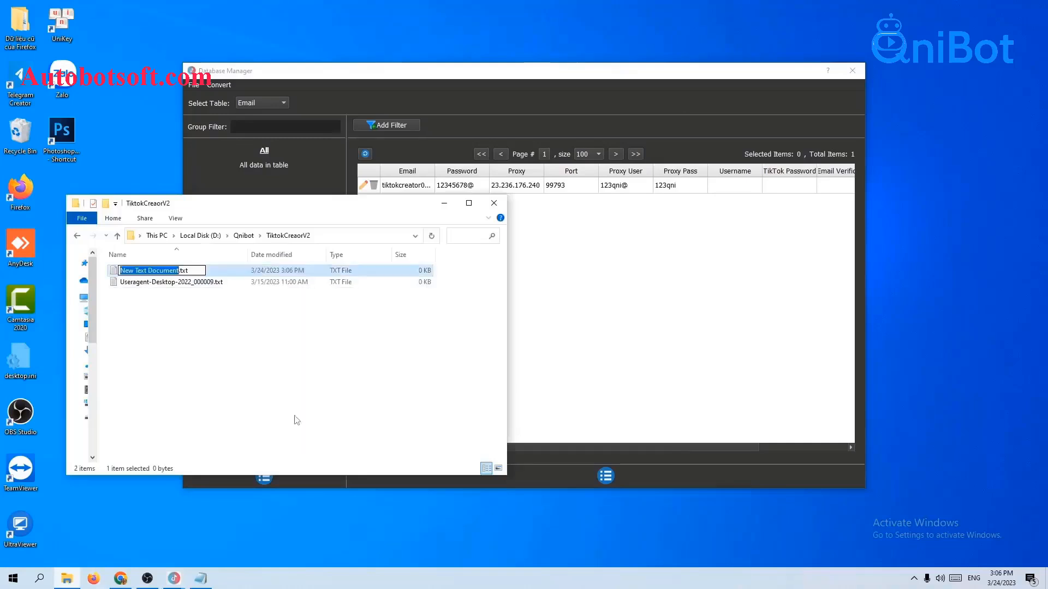
{"action": "type", "text": "email"}
{"action": "key", "text": "Return"}
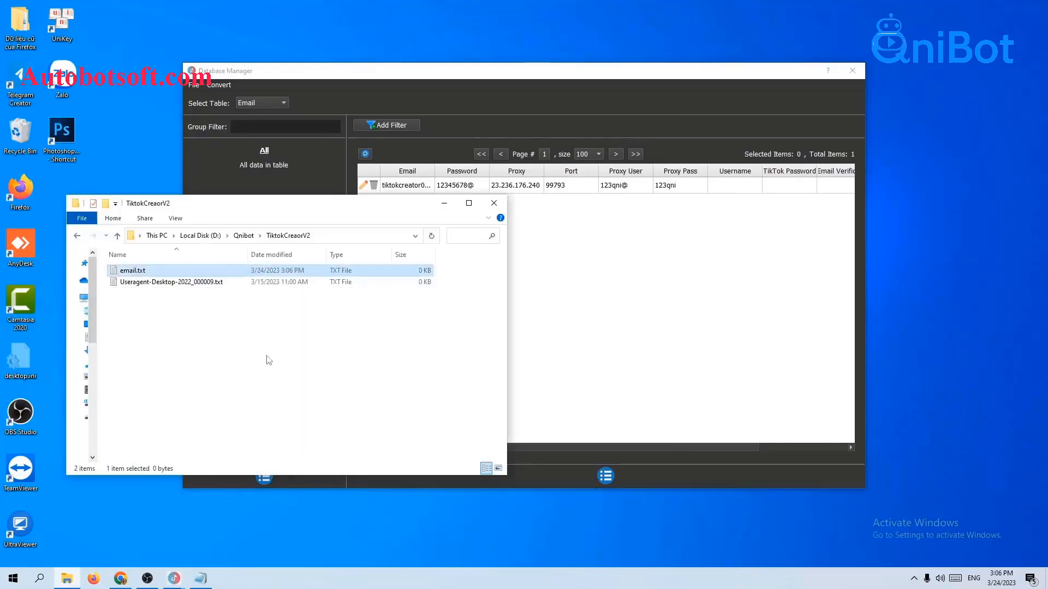
Open email.txt in Notepad and position it beside the account table.
{"action": "double_click", "coordinate": [181, 273]}
{"action": "left_click", "coordinate": [492, 206]}
{"action": "left_click", "coordinate": [567, 346]}
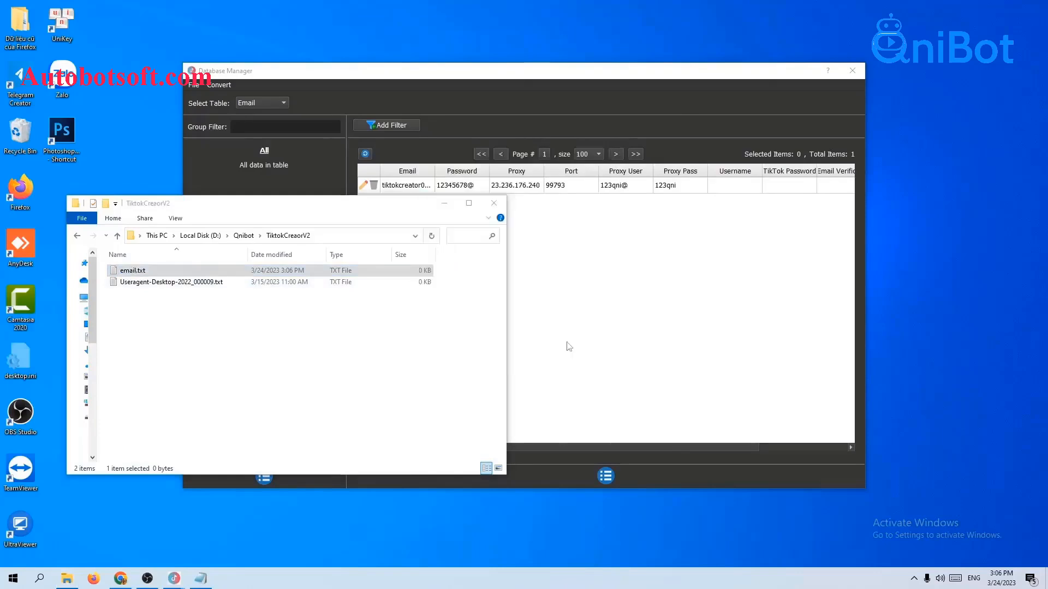
{"action": "left_click", "coordinate": [445, 203]}
{"action": "left_click_drag", "start_coordinate": [529, 325], "coordinate": [532, 243]}
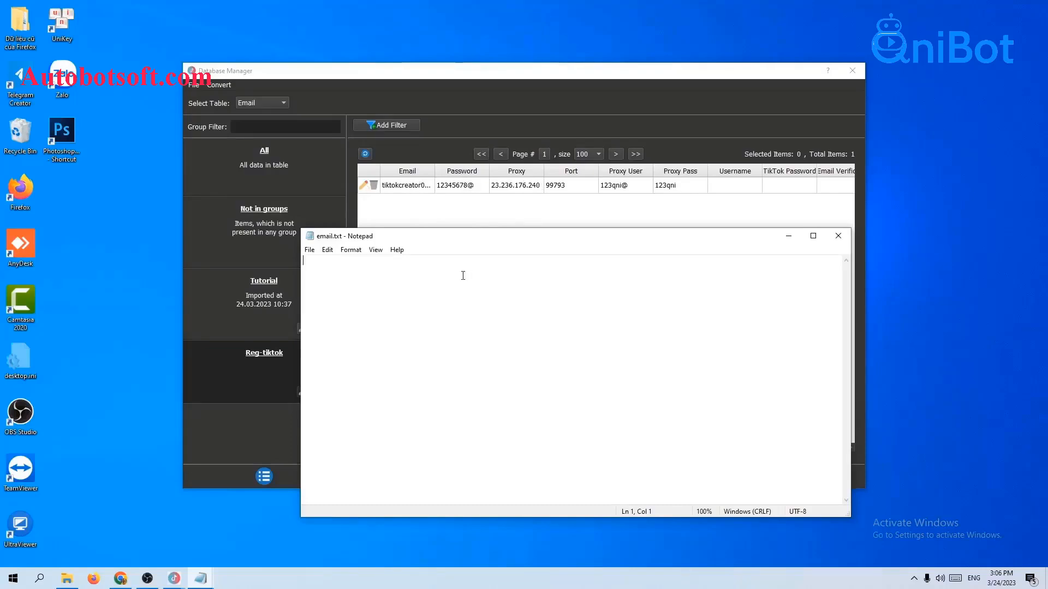
Enter the account e-mail and password entries as comma-separated lines in email.txt.
{"action": "key", "text": "ctrl+v"}
{"action": "type", "text": ","}
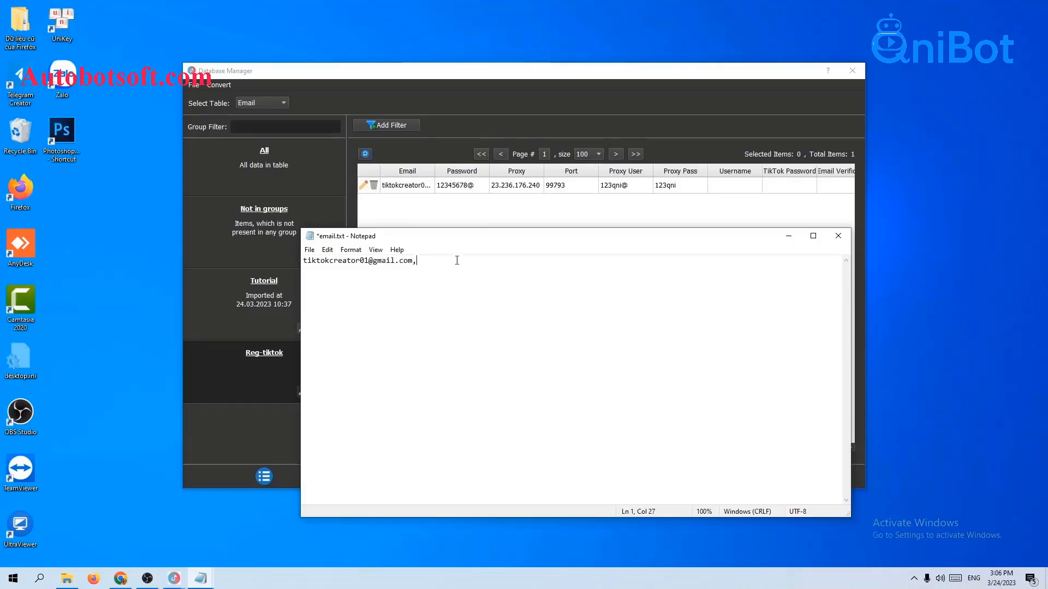
{"action": "type", "text": "12345678@"}
{"action": "key", "text": "ctrl+v"}
{"action": "type", "text": ","}
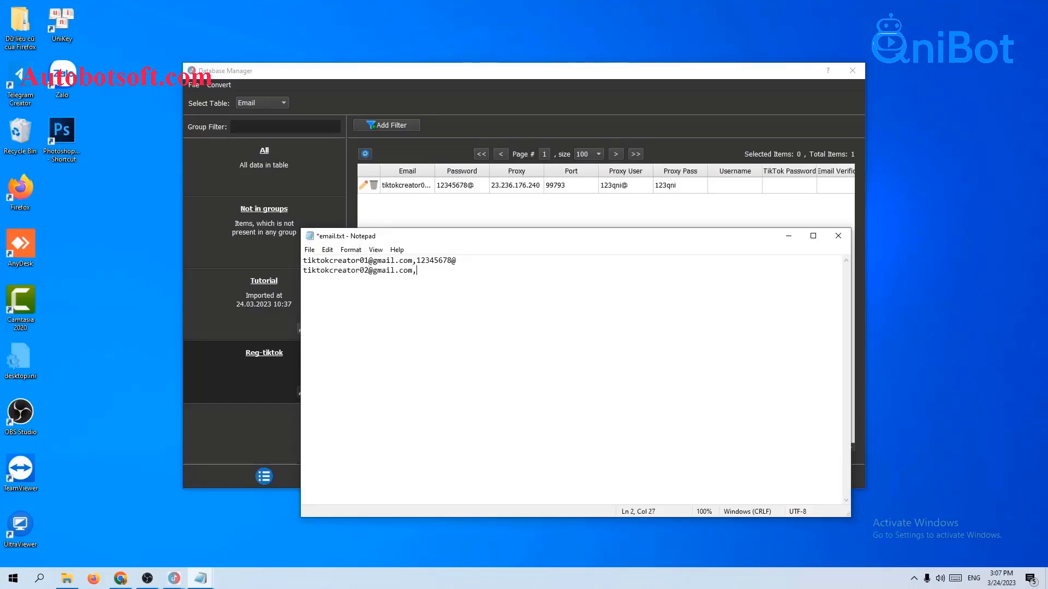
{"action": "type", "text": "12345678@"}
{"action": "type", "text": ","}
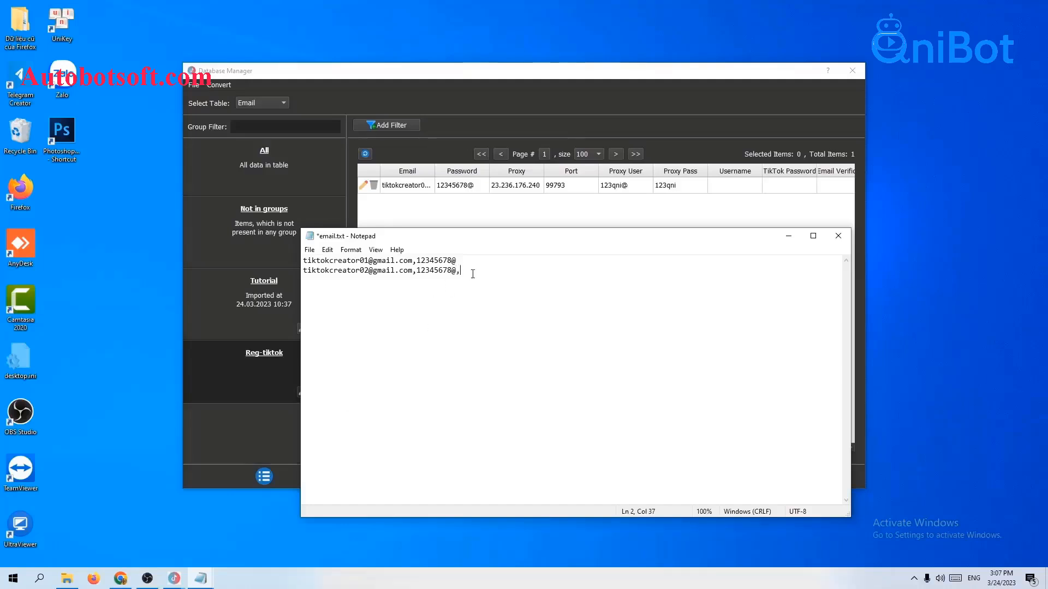
Add proxy 23.236.176.240:99793 with its username and password to line 2, then save email.txt.
{"action": "type", "text": "23.236.176.240"}
{"action": "type", "text": ":"}
{"action": "type", "text": "99793"}
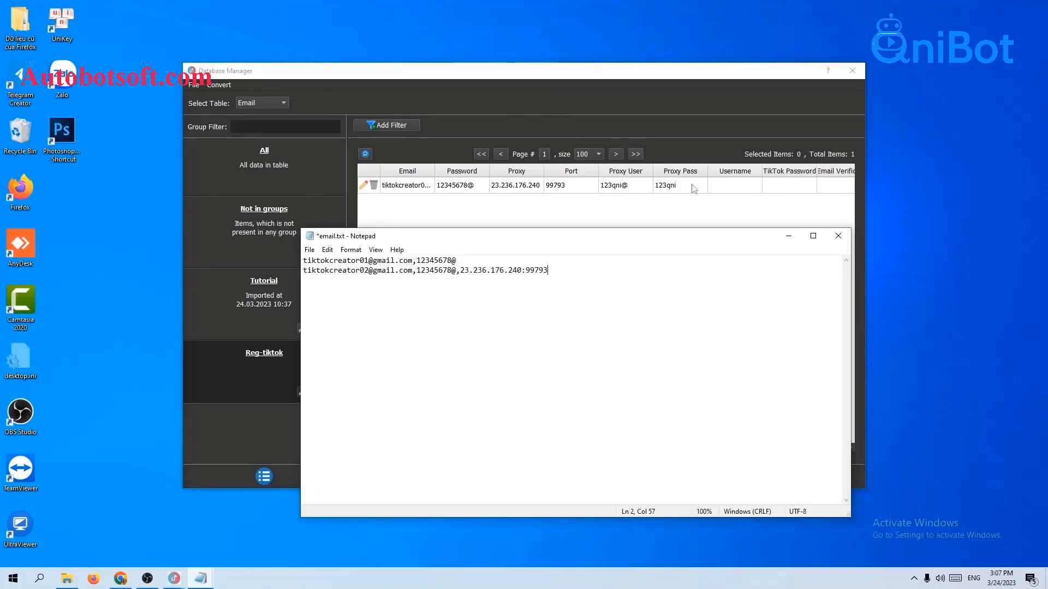
{"action": "type", "text": ":"}
{"action": "type", "text": "123qni@"}
{"action": "type", "text": ":"}
{"action": "type", "text": "123qni"}
{"action": "key", "text": "Return"}
{"action": "left_click", "coordinate": [309, 249]}
{"action": "left_click", "coordinate": [328, 298]}
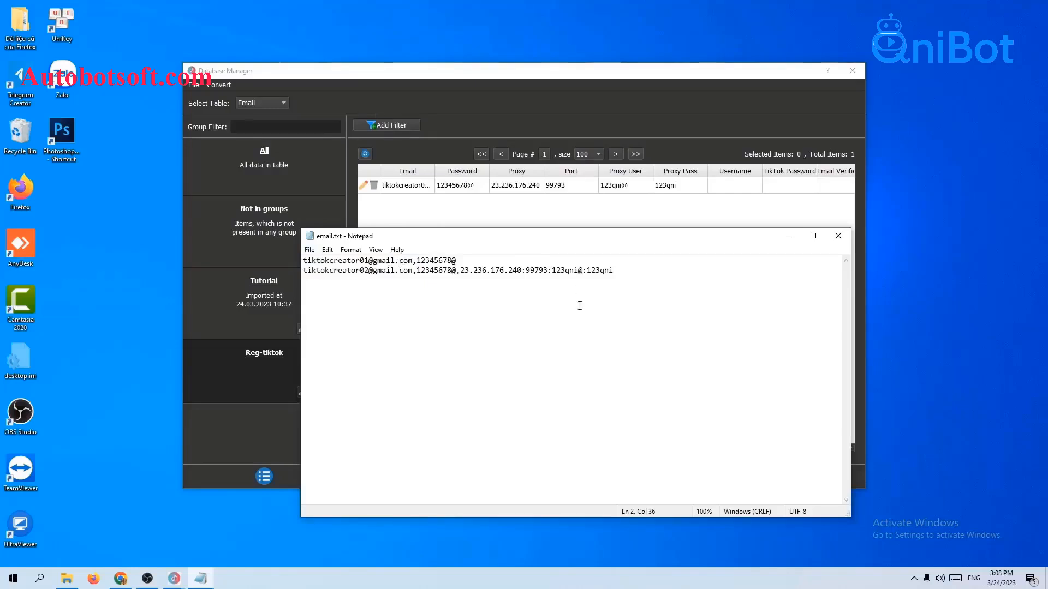
Import the accounts from email.txt using Convert > Import Csv.
{"action": "left_click", "coordinate": [219, 87]}
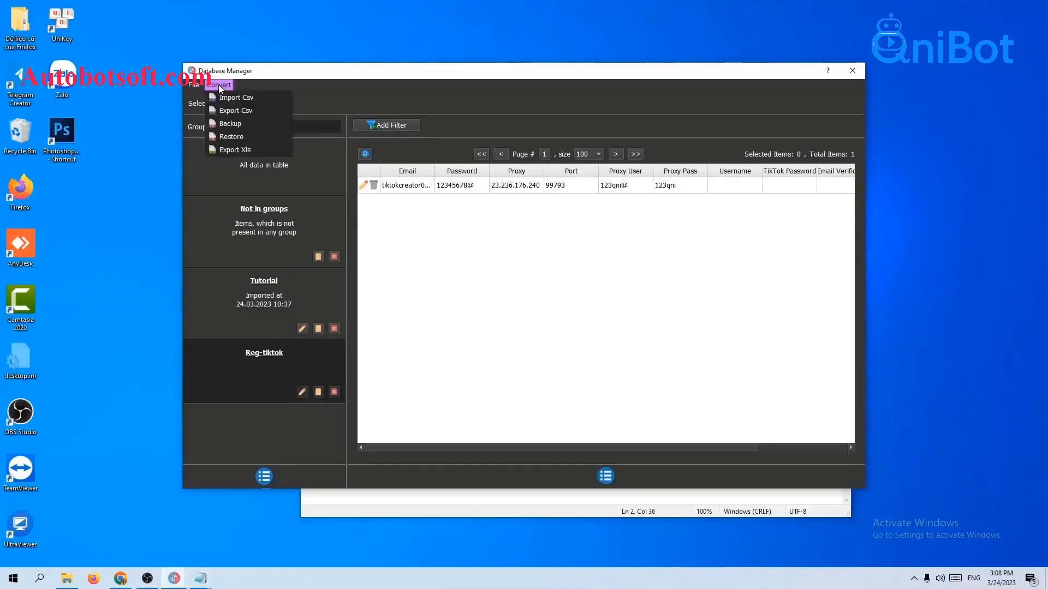
{"action": "left_click", "coordinate": [224, 98]}
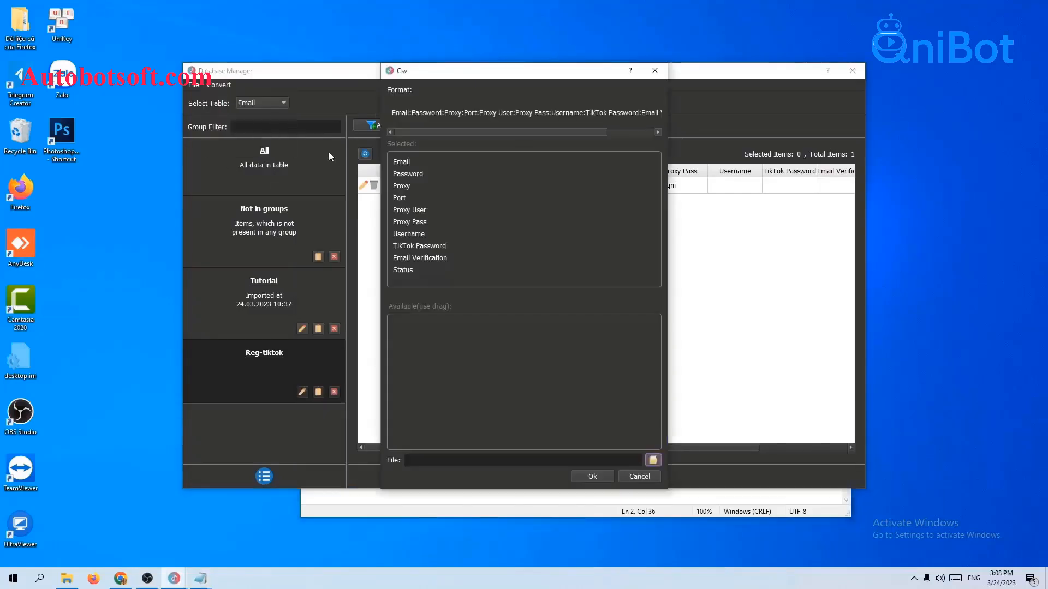
{"action": "left_click", "coordinate": [652, 461]}
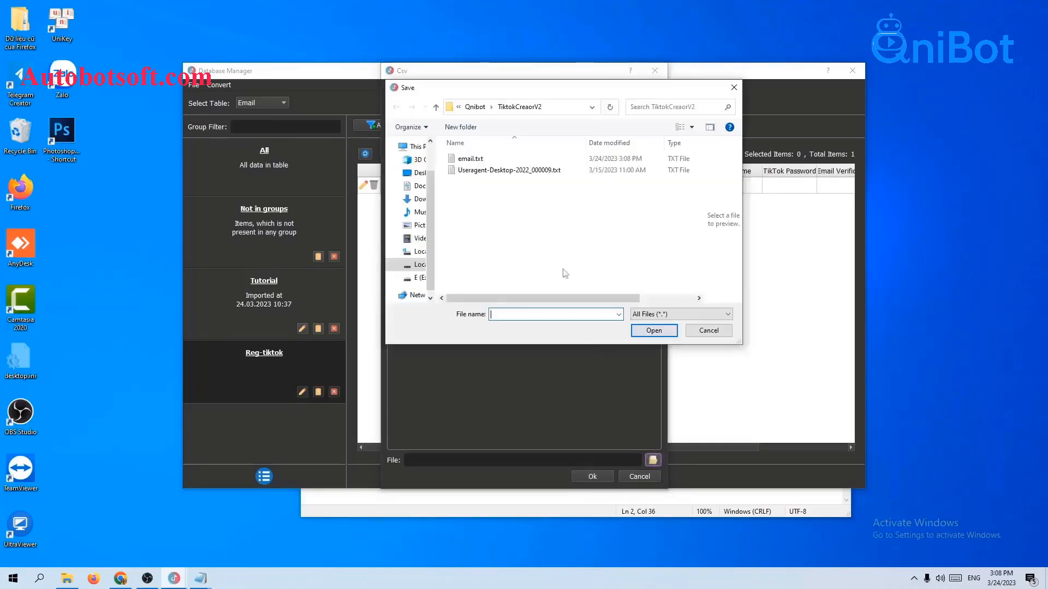
{"action": "left_click", "coordinate": [483, 159]}
{"action": "left_click", "coordinate": [650, 332]}
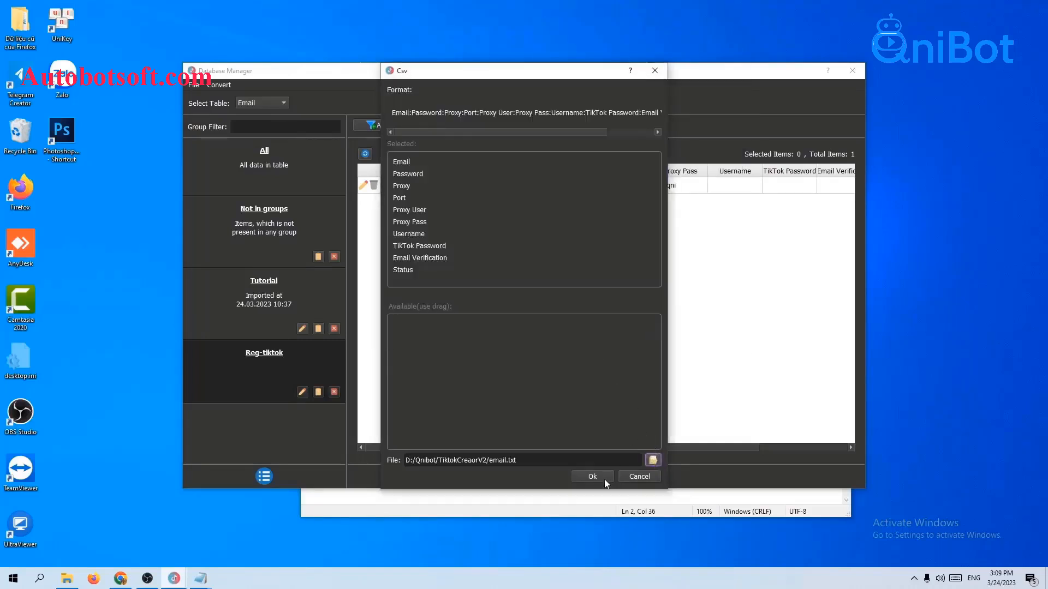
{"action": "left_click", "coordinate": [600, 477]}
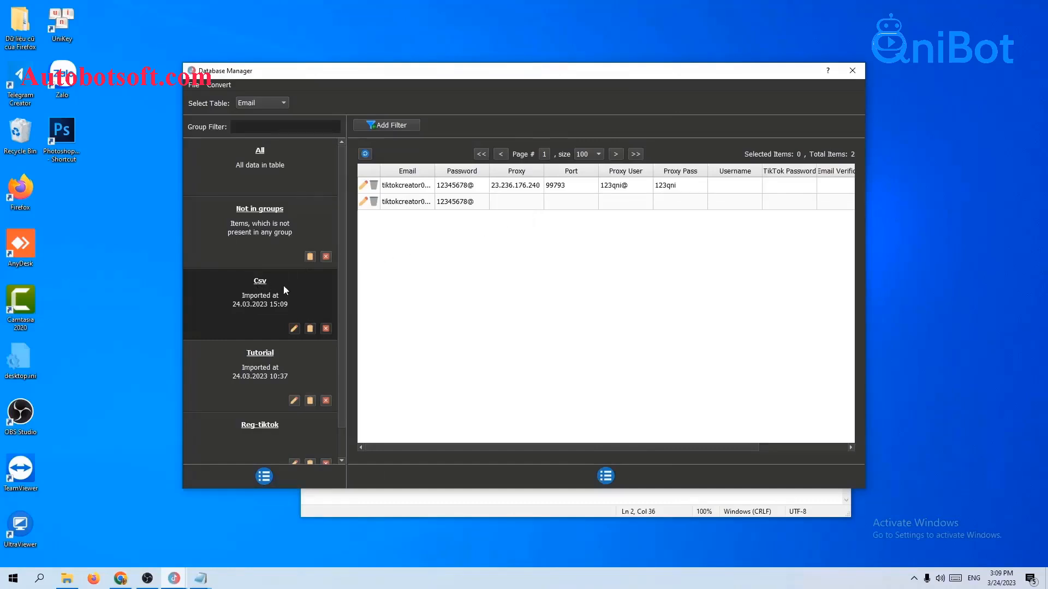
Rename the imported Csv group to Reg-Tiktok2 and close Database Manager.
{"action": "left_click", "coordinate": [294, 328]}
{"action": "left_click_drag", "start_coordinate": [563, 232], "coordinate": [465, 230]}
{"action": "key", "text": "BackSpace"}
{"action": "type", "text": "Re"}
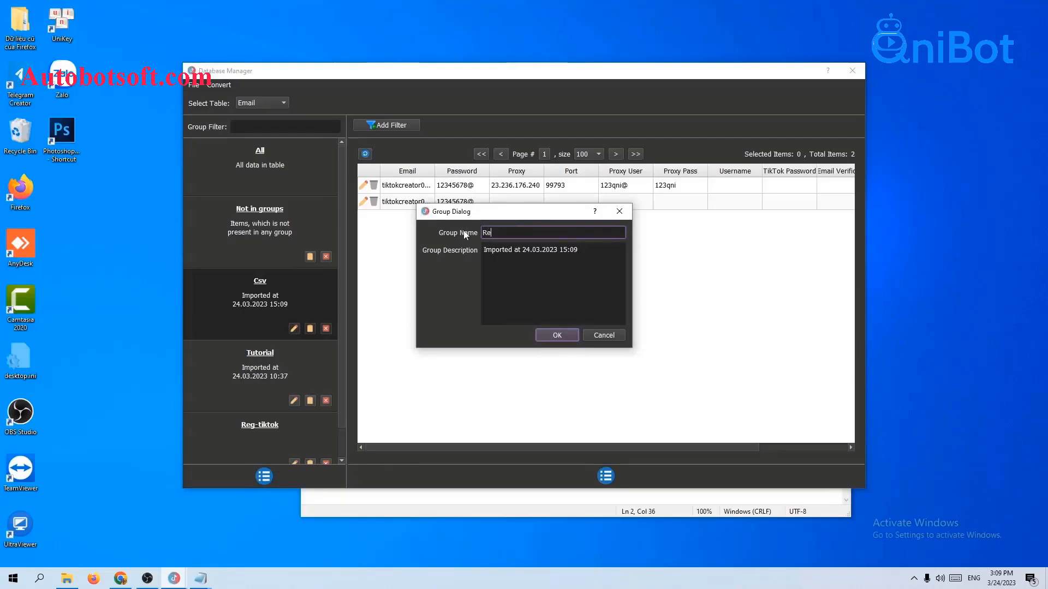
{"action": "type", "text": "g-Tiktok2"}
{"action": "left_click", "coordinate": [559, 333]}
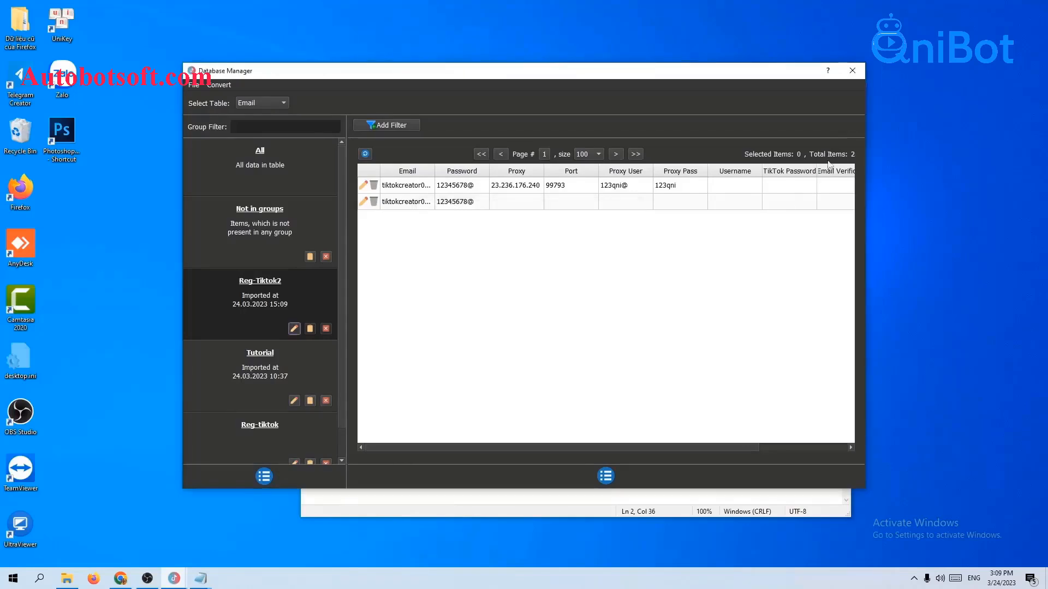
{"action": "left_click", "coordinate": [852, 70]}
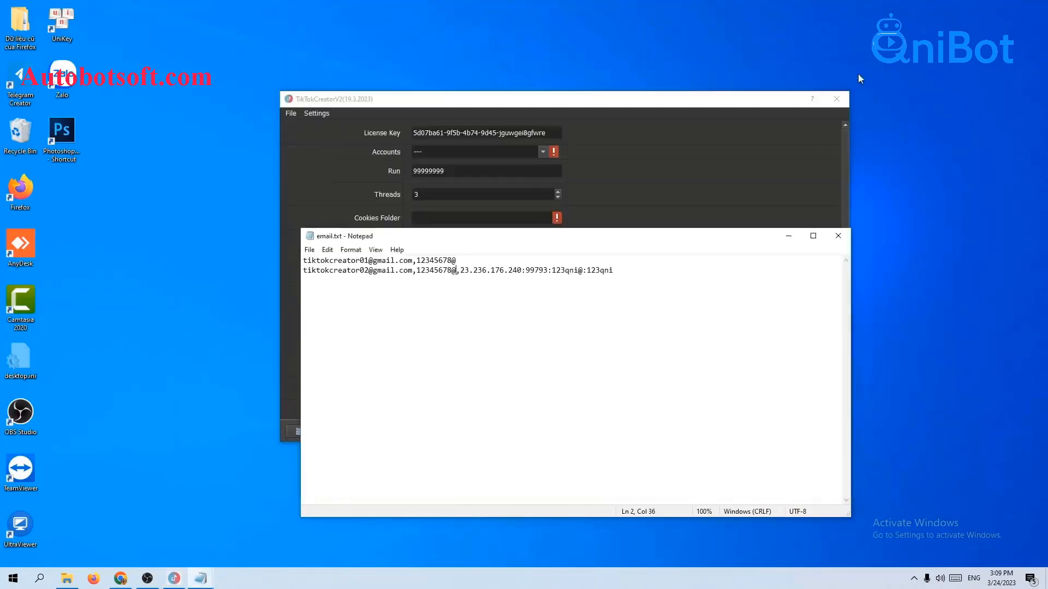
Close email.txt and select the Reg-Tiktok2 group in the Accounts setting.
{"action": "left_click", "coordinate": [838, 235]}
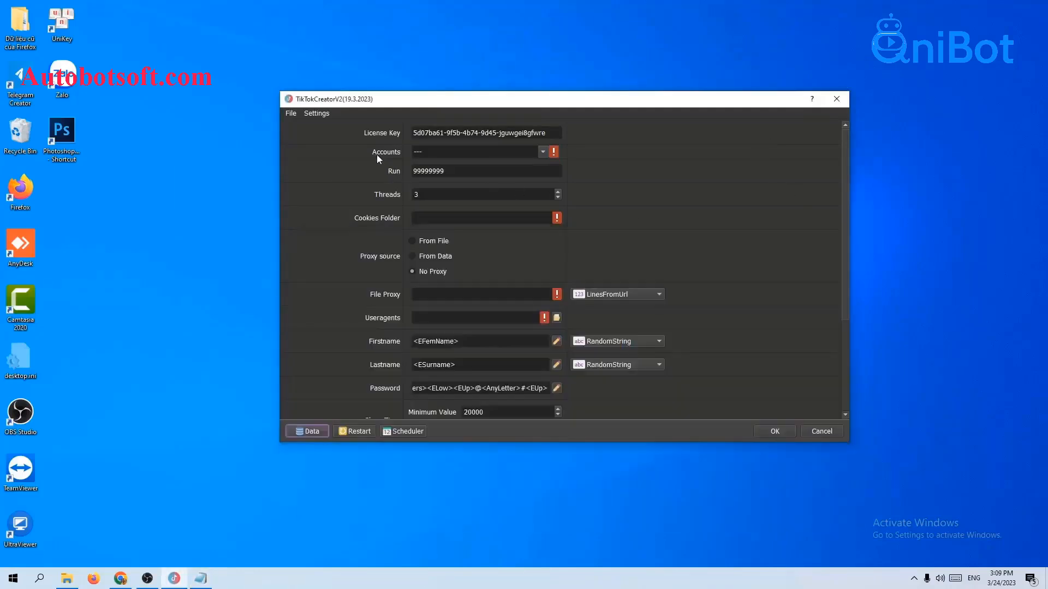
{"action": "left_click", "coordinate": [543, 153]}
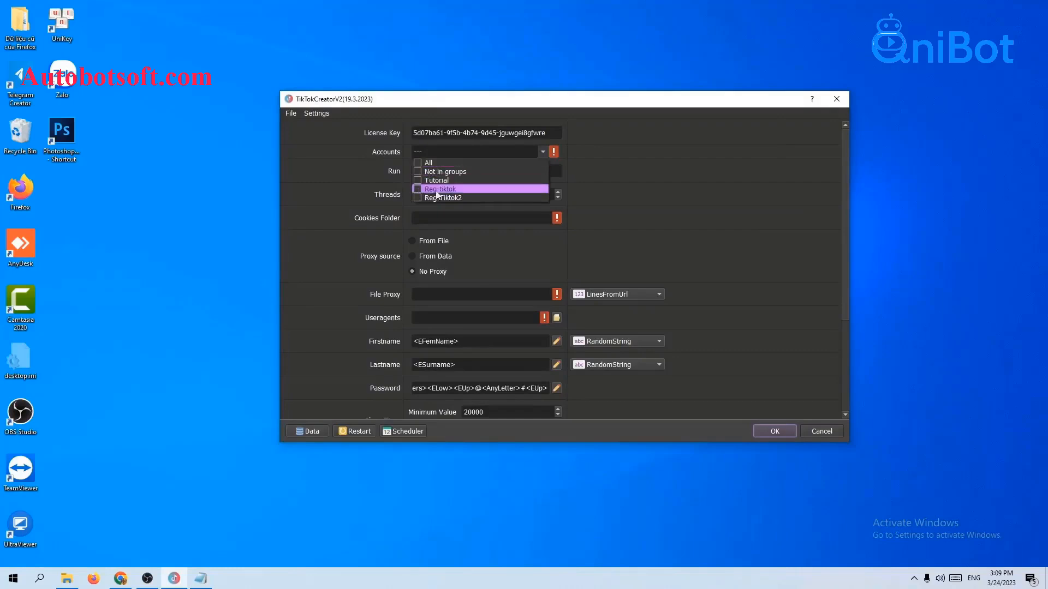
{"action": "left_click", "coordinate": [418, 197]}
{"action": "left_click", "coordinate": [680, 196]}
Change the Run value from 99999999 to 1000.
{"action": "left_click", "coordinate": [468, 172]}
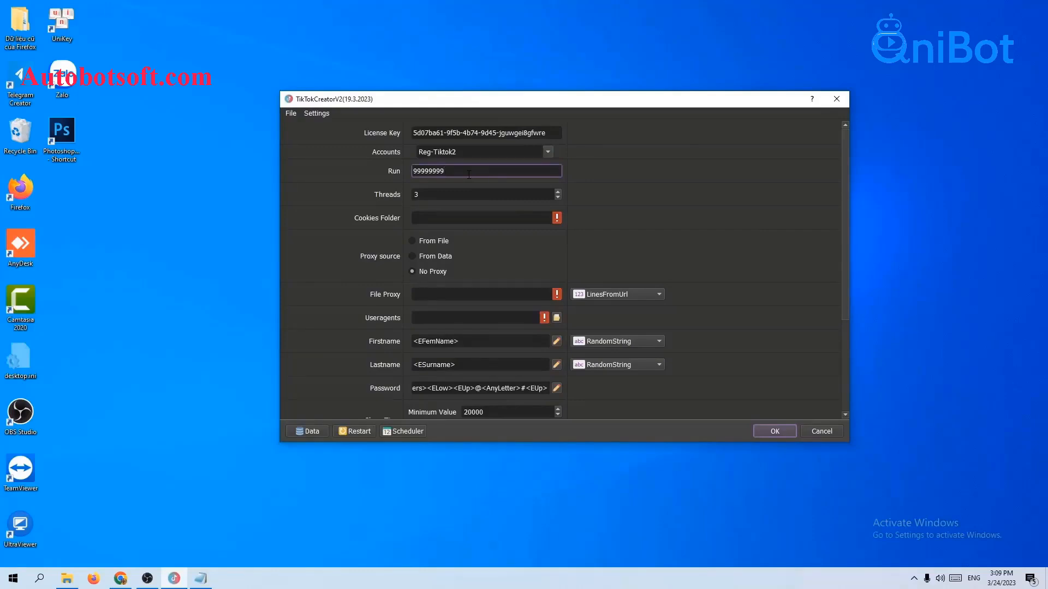
{"action": "left_click_drag", "start_coordinate": [487, 171], "coordinate": [385, 171]}
{"action": "type", "text": "1000"}
{"action": "left_click", "coordinate": [647, 180]}
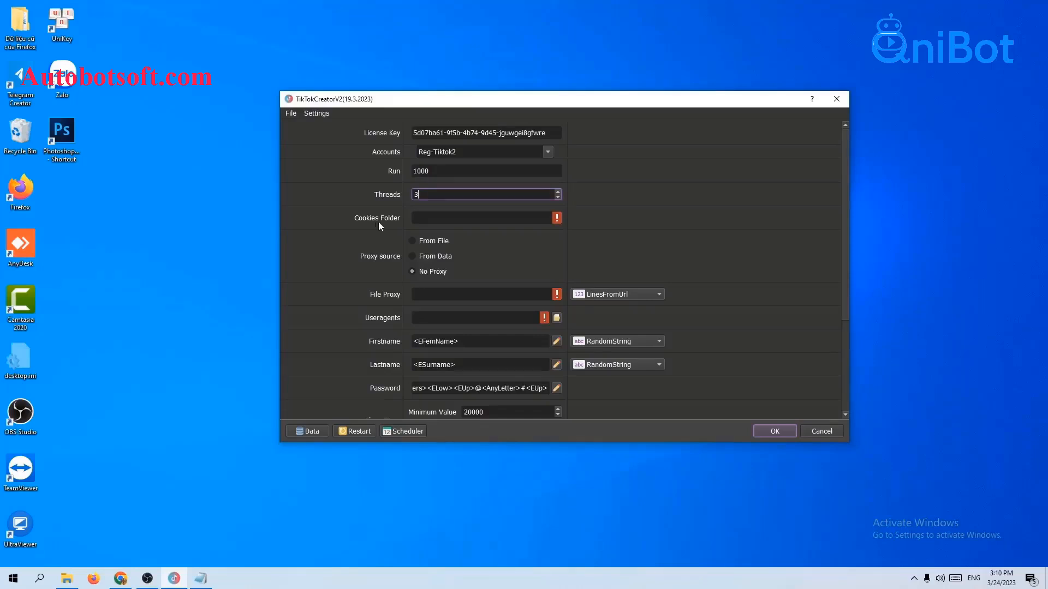
Create a new folder named cookies inside the TiktokCreaorV2 folder.
{"action": "left_click", "coordinate": [424, 220]}
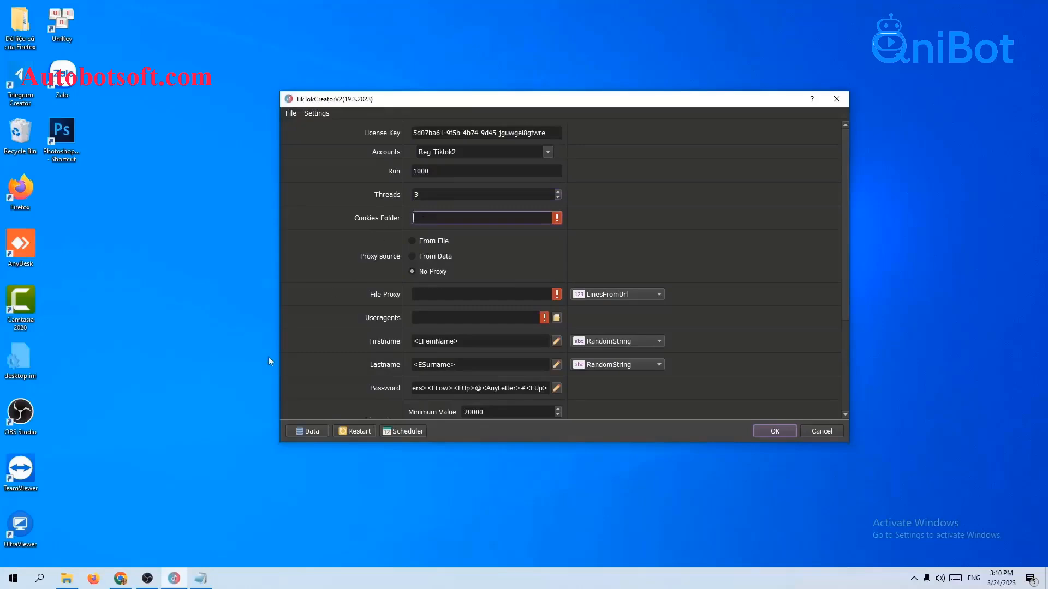
{"action": "left_click", "coordinate": [66, 579]}
{"action": "right_click", "coordinate": [168, 315]}
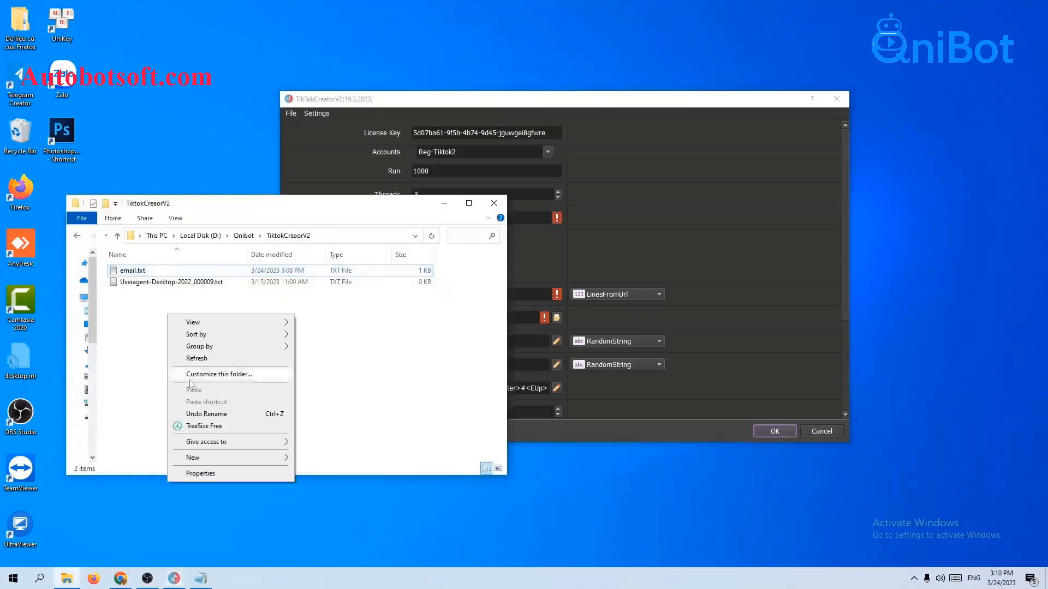
{"action": "mouse_move", "coordinate": [192, 460]}
{"action": "left_click", "coordinate": [335, 311]}
{"action": "type", "text": "cookies"}
{"action": "key", "text": "Return"}
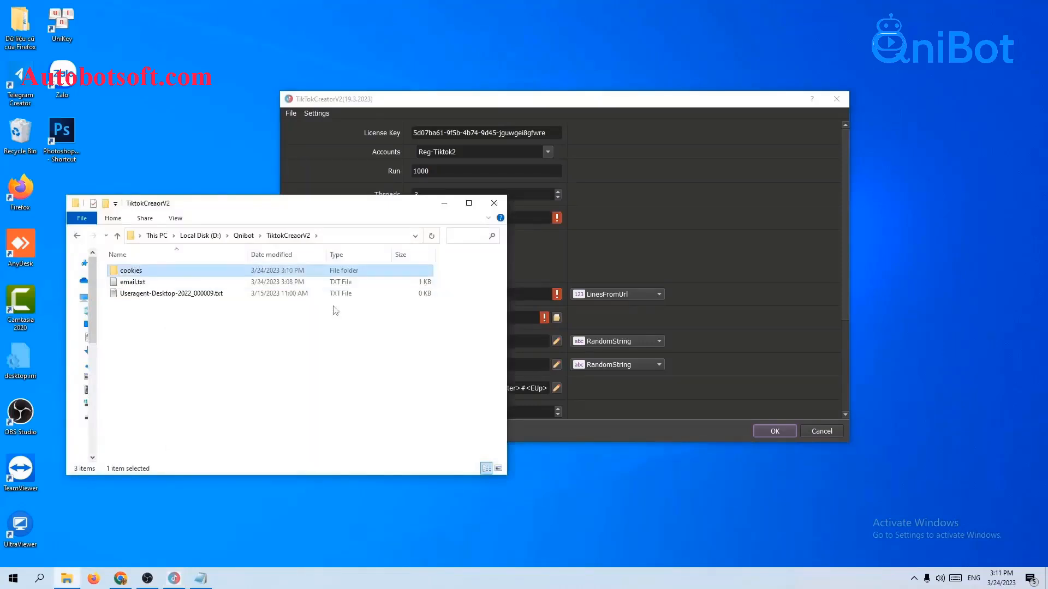
Copy the cookies folder path and paste D:\Qnibot\TiktokCreaorV2\cookies into Cookies Folder.
{"action": "double_click", "coordinate": [217, 272]}
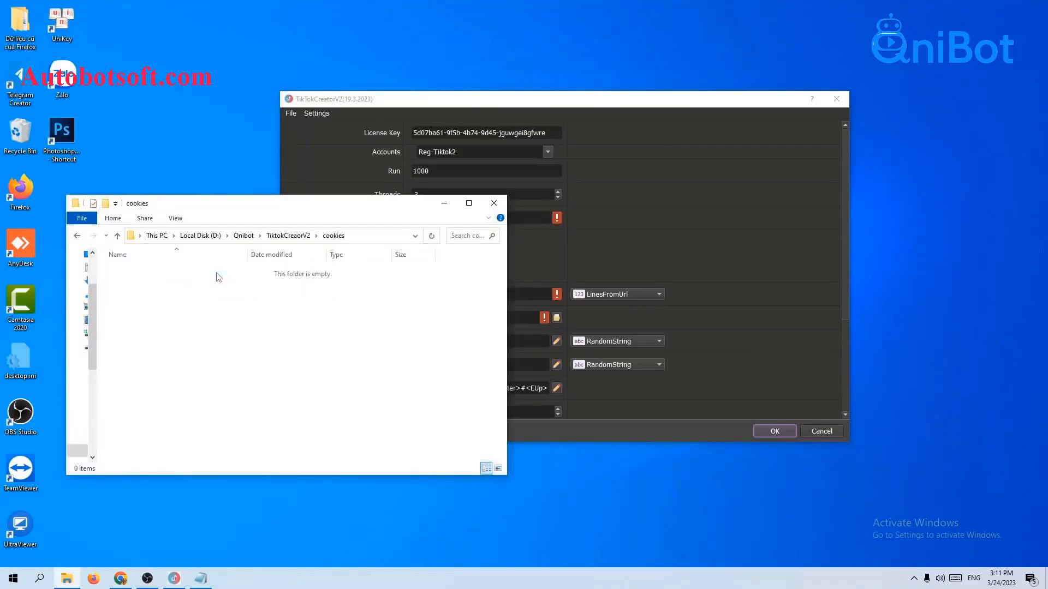
{"action": "left_click", "coordinate": [360, 237]}
{"action": "key", "text": "ctrl+c"}
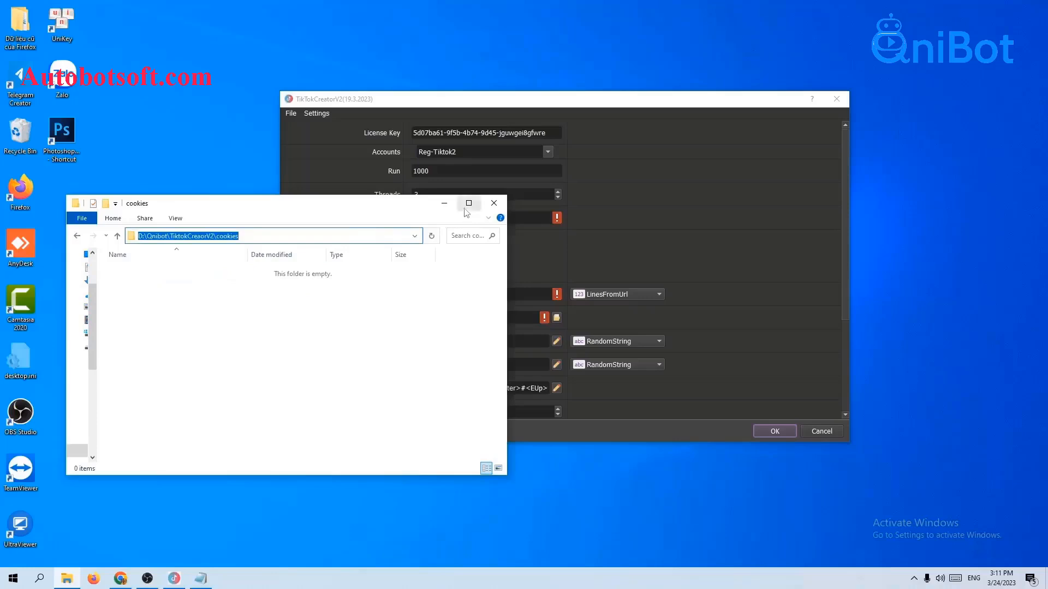
{"action": "left_click", "coordinate": [444, 203]}
{"action": "key", "text": "ctrl+v"}
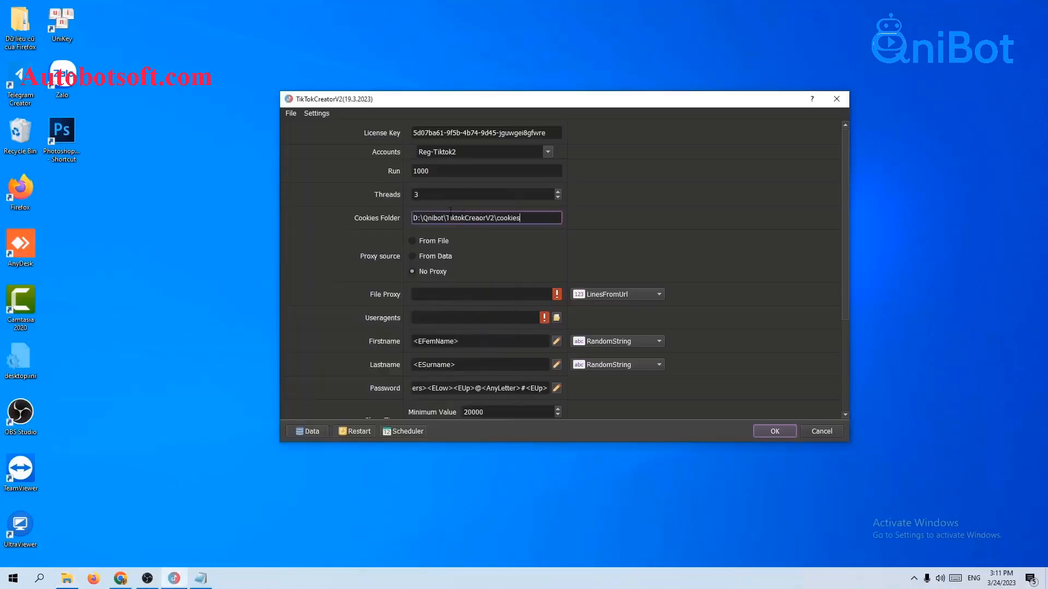
{"action": "left_click", "coordinate": [605, 219]}
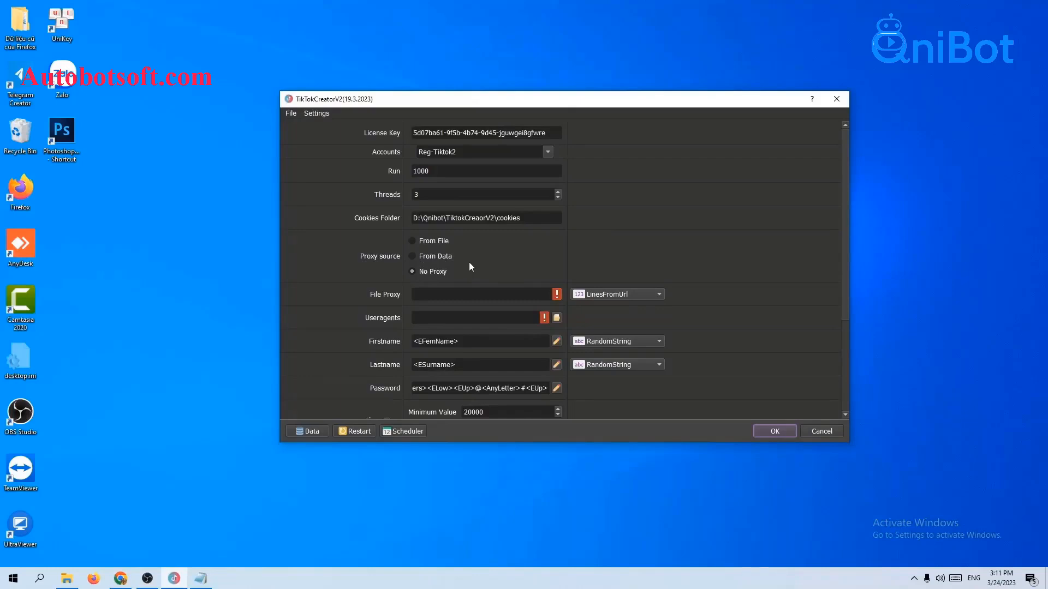
Set the proxy source to From File, paste the proxy list URL into File Proxy, and choose LinesFromFile format.
{"action": "left_click", "coordinate": [427, 254]}
{"action": "left_click", "coordinate": [589, 295]}
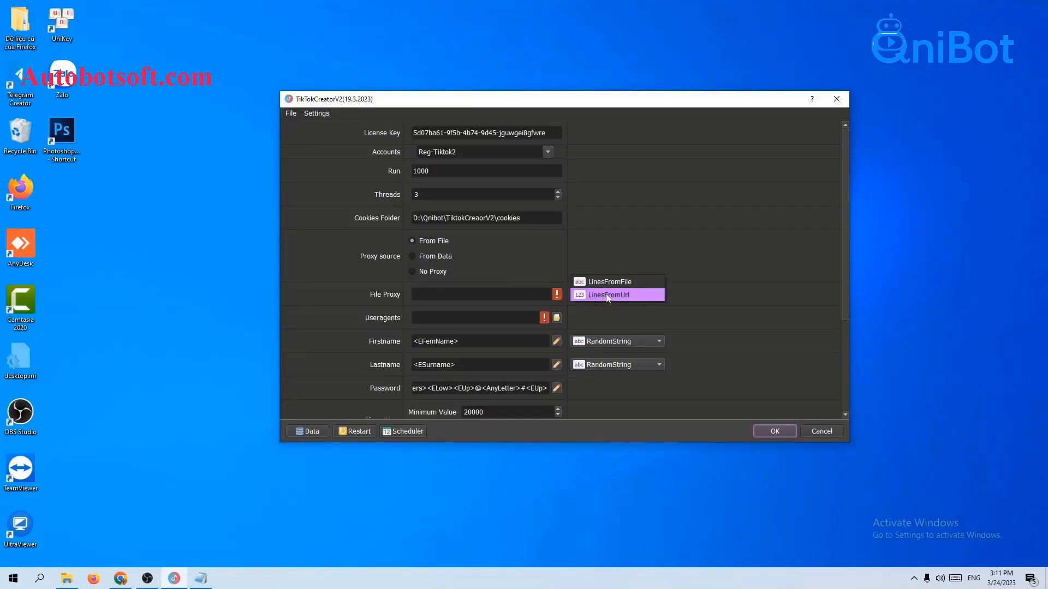
{"action": "left_click", "coordinate": [608, 295]}
{"action": "left_click", "coordinate": [522, 290]}
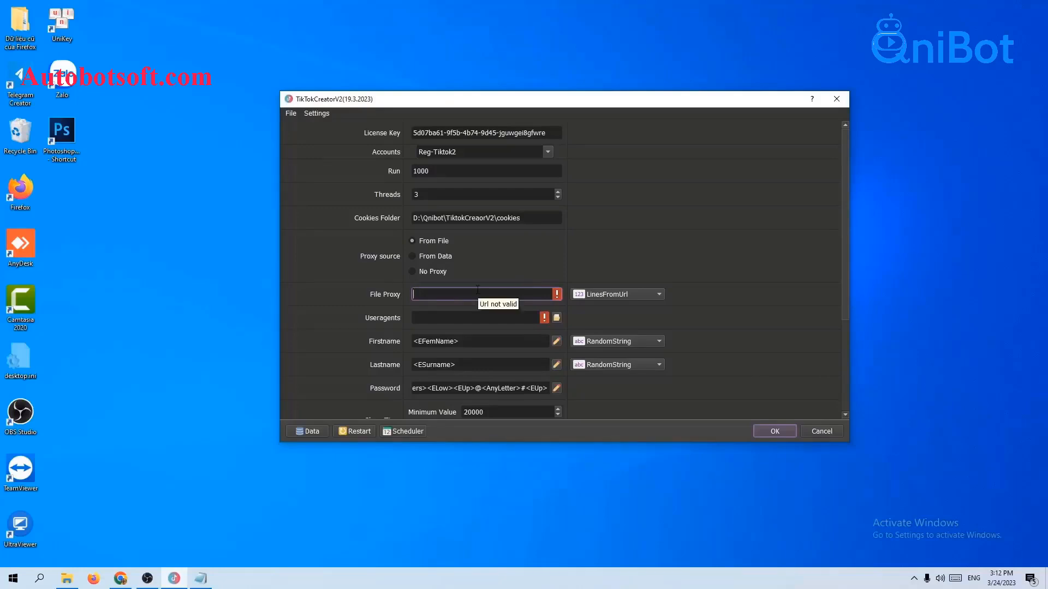
{"action": "key", "text": "ctrl+v"}
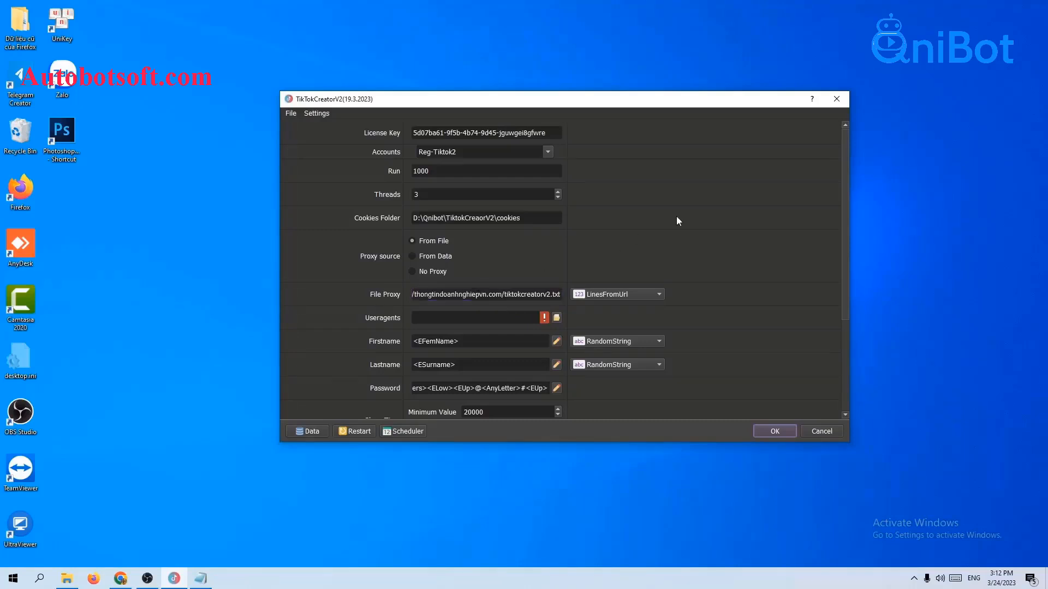
{"action": "left_click", "coordinate": [620, 296]}
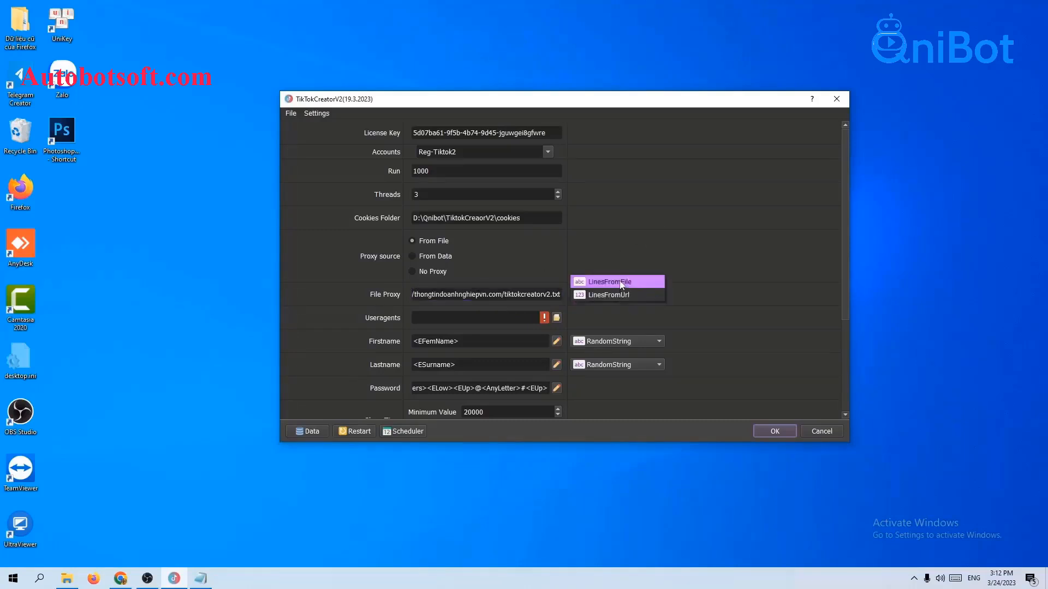
{"action": "left_click", "coordinate": [620, 282]}
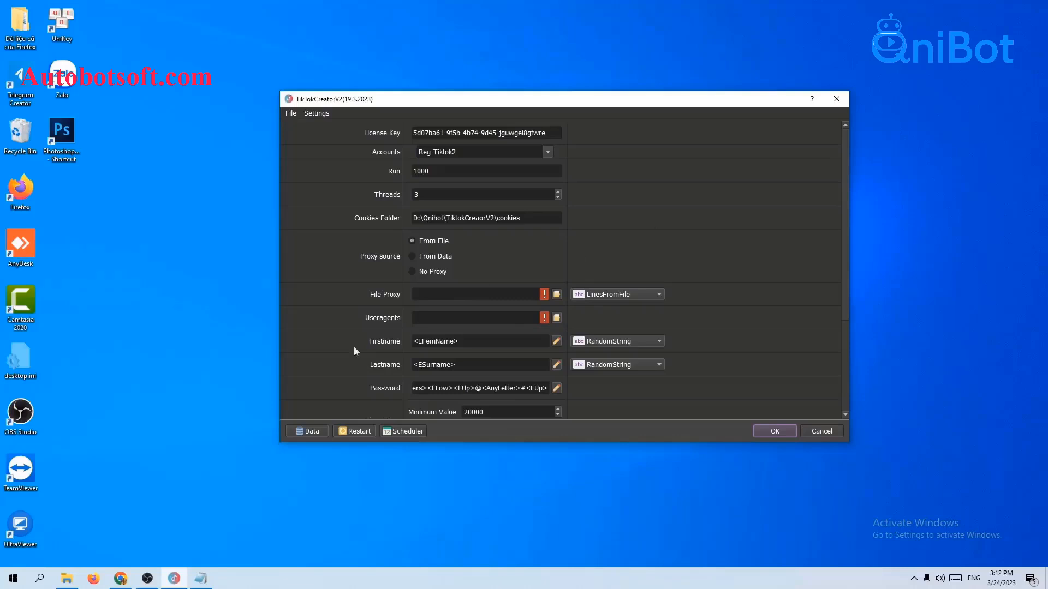
Create a new text document named proxy.txt in the TiktokCreaorV2 folder.
{"action": "left_click", "coordinate": [66, 578]}
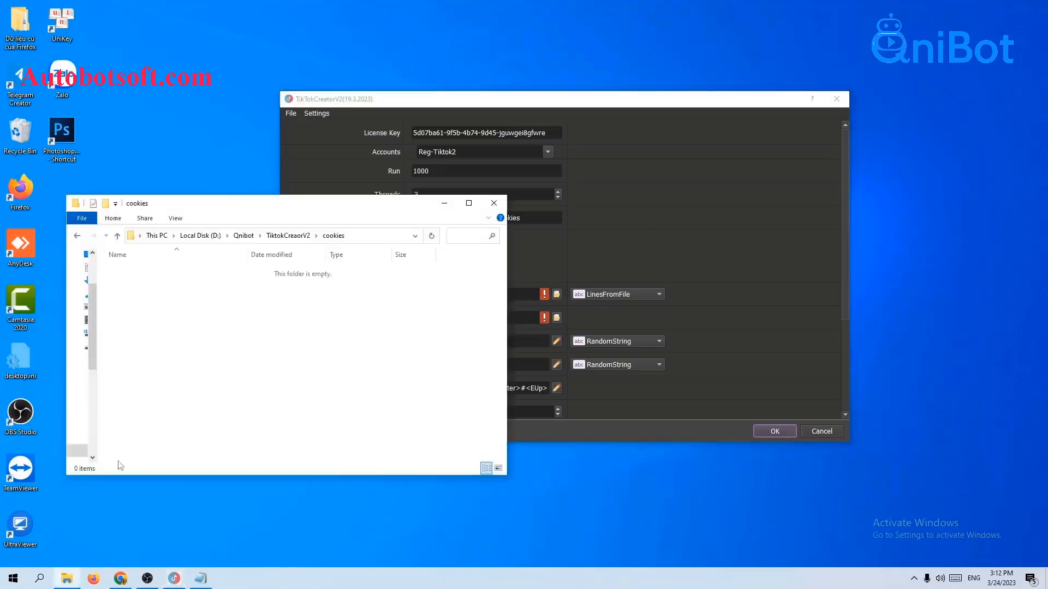
{"action": "left_click", "coordinate": [116, 235]}
{"action": "right_click", "coordinate": [140, 321]}
{"action": "mouse_move", "coordinate": [183, 461]}
{"action": "left_click", "coordinate": [319, 434]}
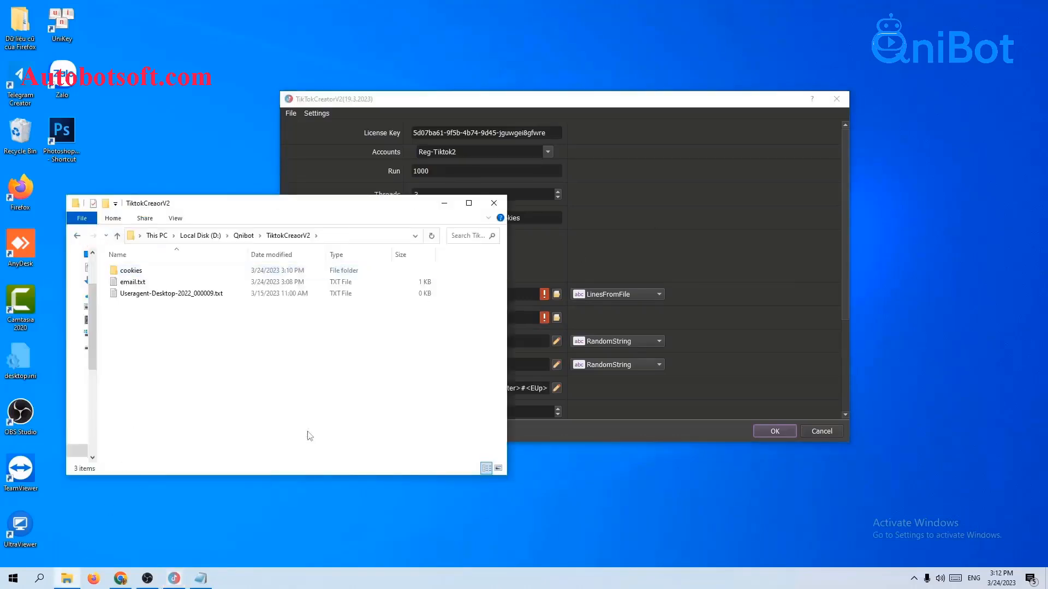
{"action": "type", "text": "o"}
{"action": "type", "text": "roxy"}
{"action": "key", "text": "Return"}
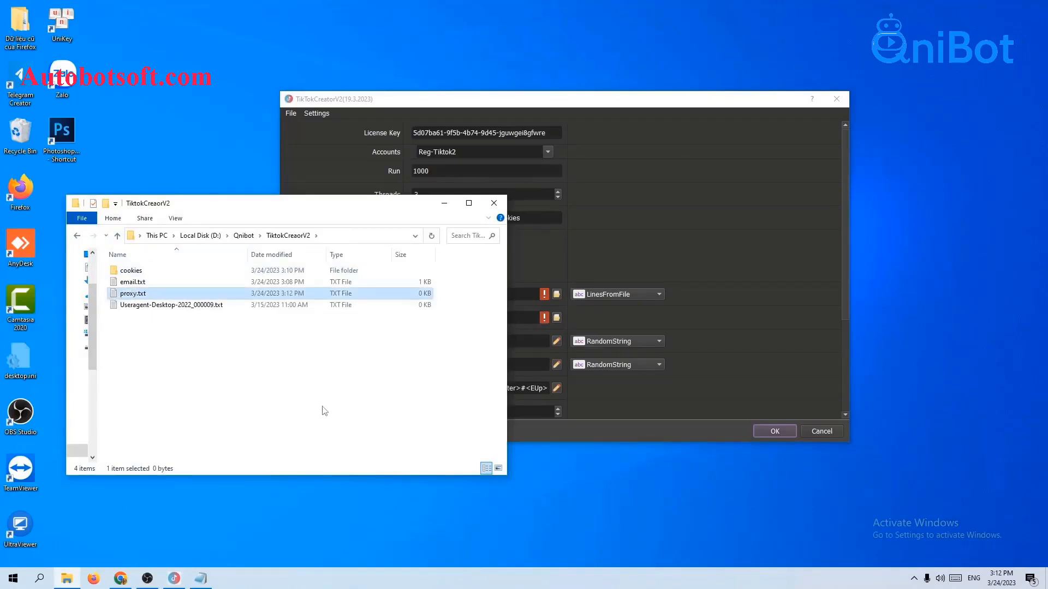
Open proxy.txt in Notepad, paste the proxy list, and save the file.
{"action": "double_click", "coordinate": [163, 294]}
{"action": "left_click", "coordinate": [515, 212]}
{"action": "left_click", "coordinate": [561, 348]}
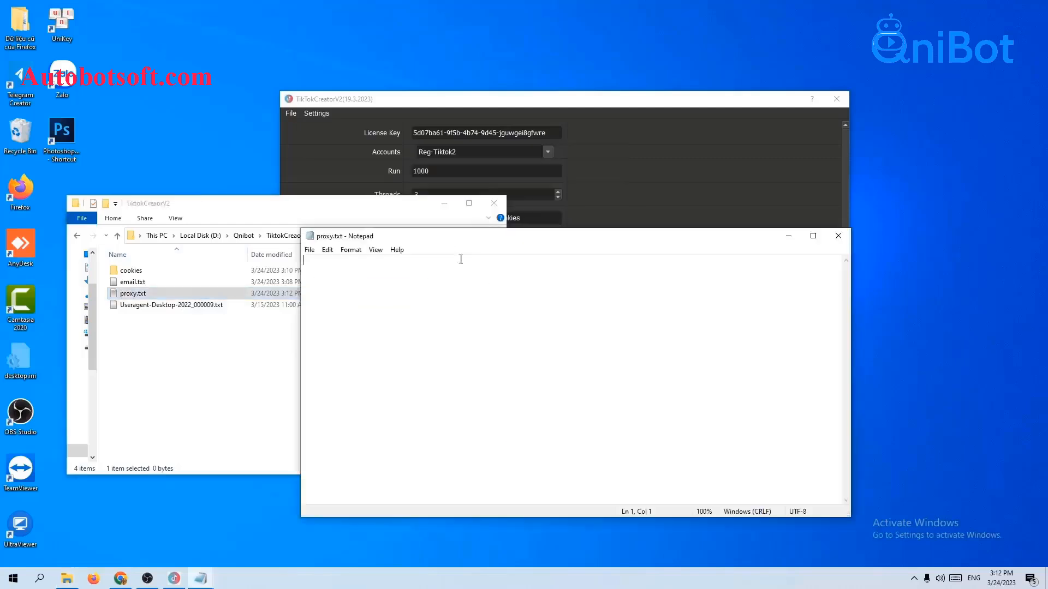
{"action": "left_click", "coordinate": [443, 203]}
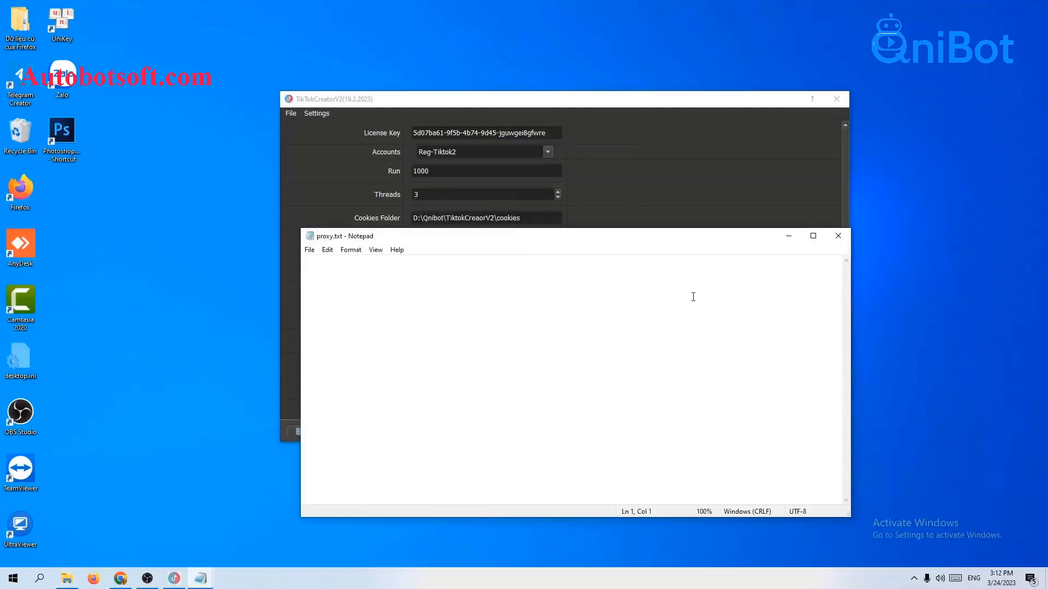
{"action": "key", "text": "ctrl+v"}
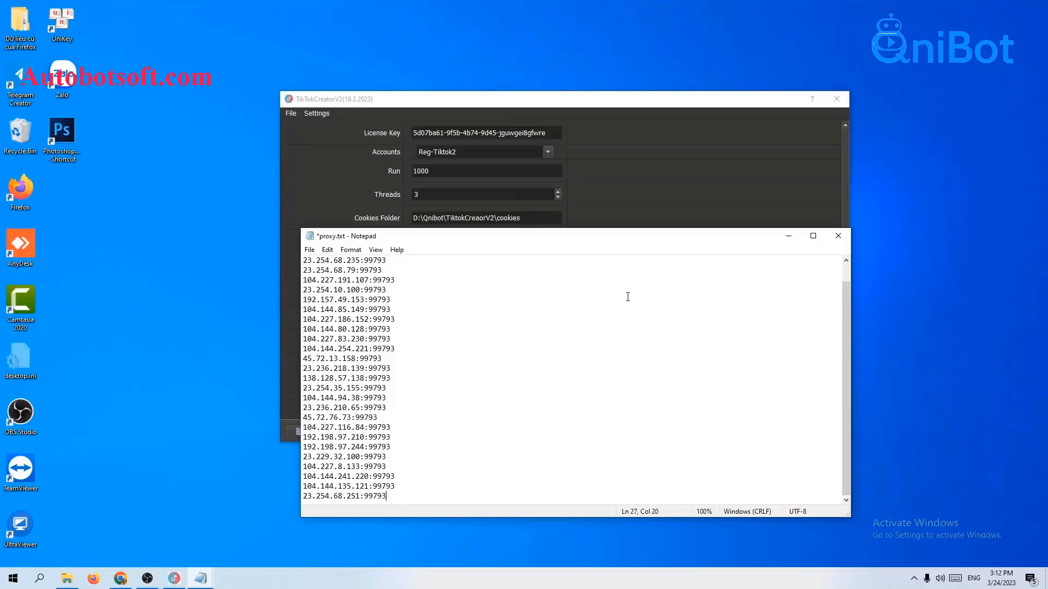
{"action": "left_click", "coordinate": [395, 259]}
{"action": "left_click", "coordinate": [310, 250]}
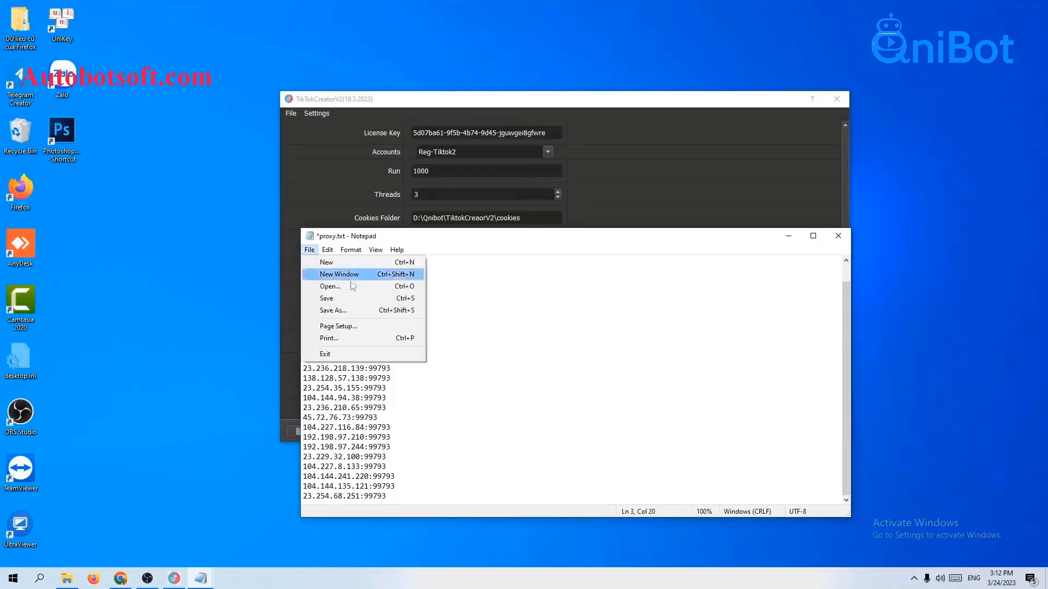
{"action": "left_click", "coordinate": [351, 305]}
{"action": "left_click", "coordinate": [787, 236]}
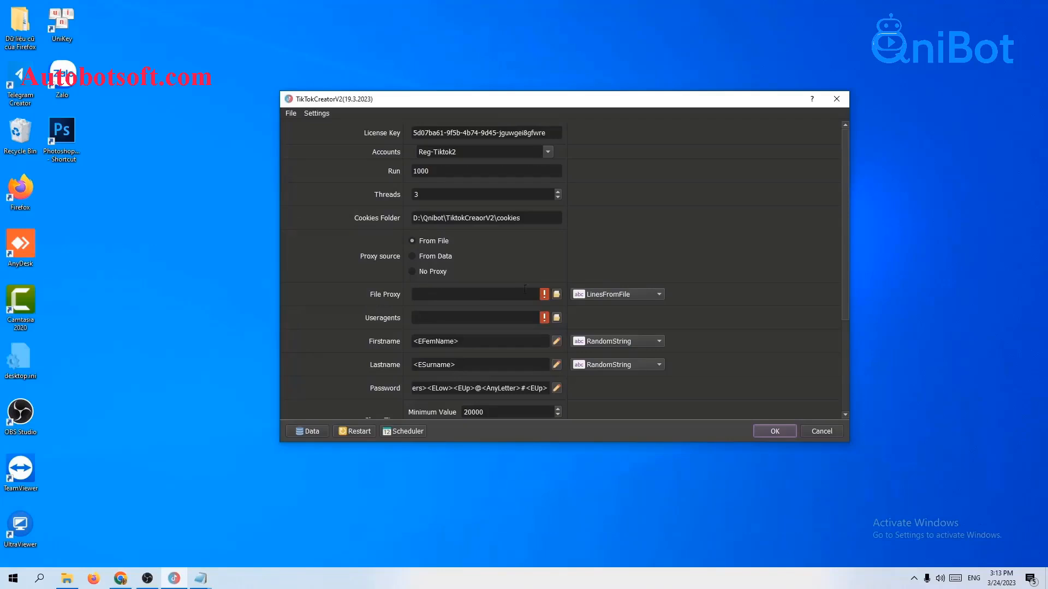
Load D:/Qnibot/TiktokCreaorV2/proxy.txt as the File Proxy and open the Data manager.
{"action": "left_click", "coordinate": [557, 295]}
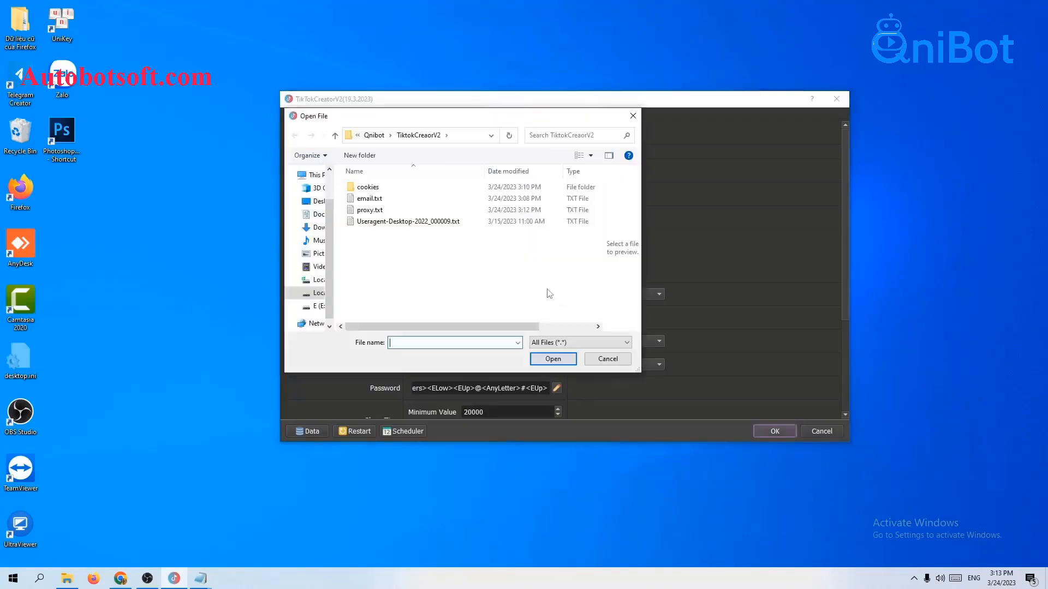
{"action": "left_click", "coordinate": [369, 210]}
{"action": "left_click", "coordinate": [553, 359]}
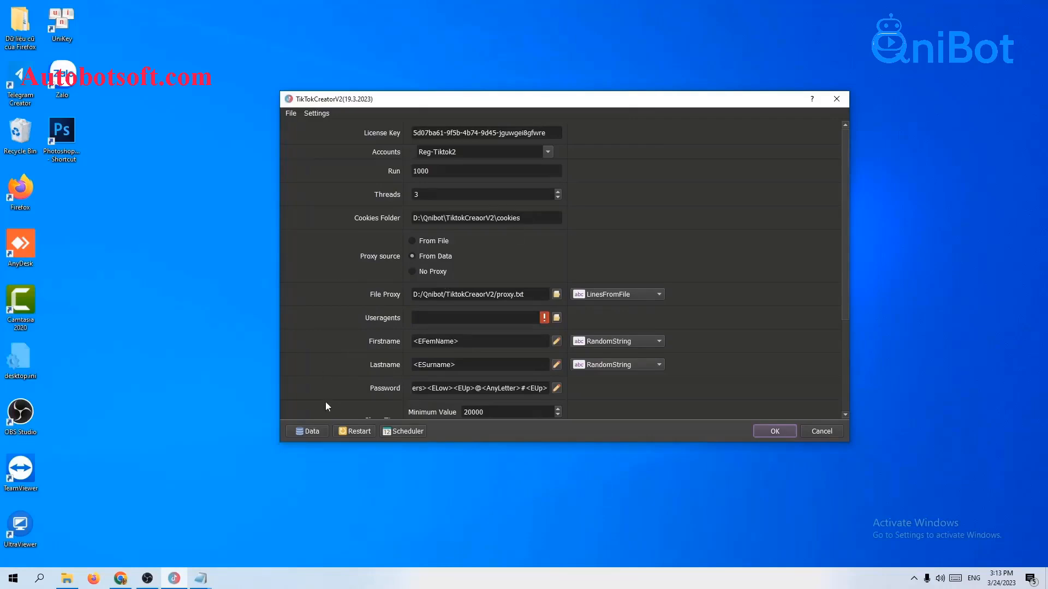
{"action": "left_click", "coordinate": [307, 431]}
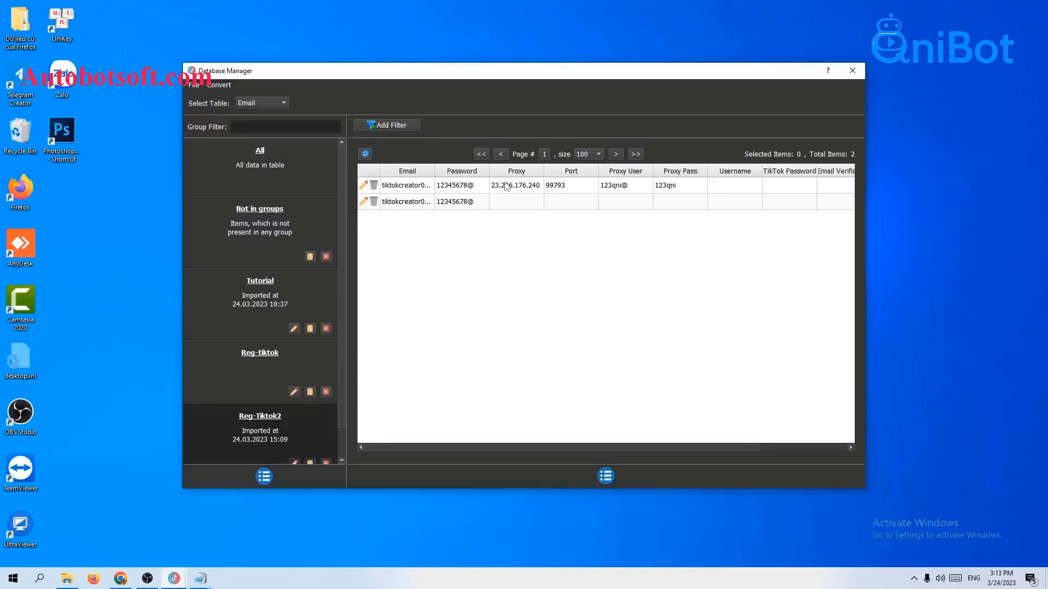
Close the Database Manager window with its X button.
{"action": "left_click", "coordinate": [853, 72]}
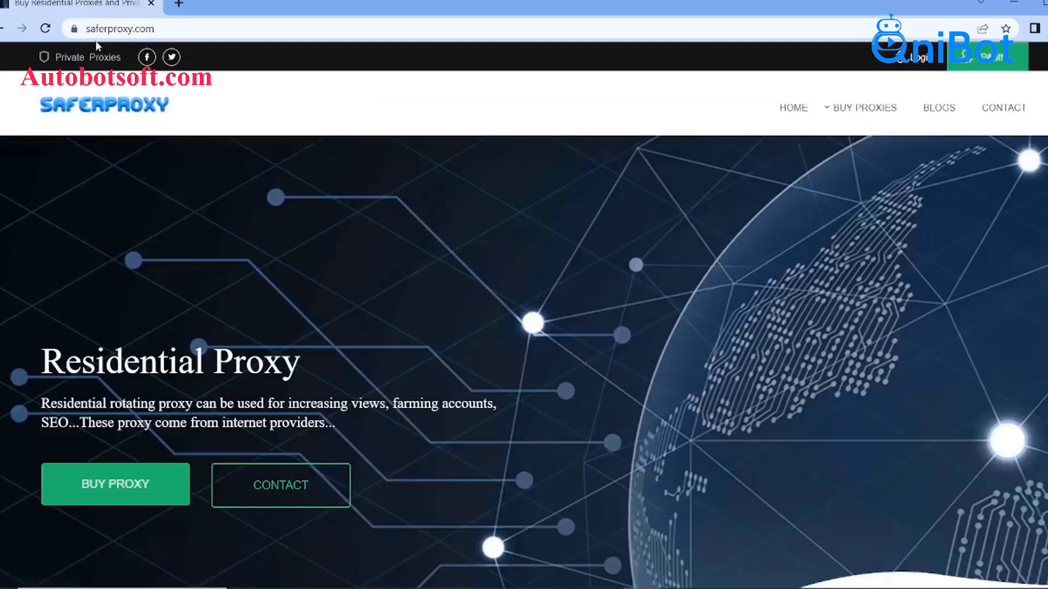
{"action": "mouse_move", "coordinate": [870, 112]}
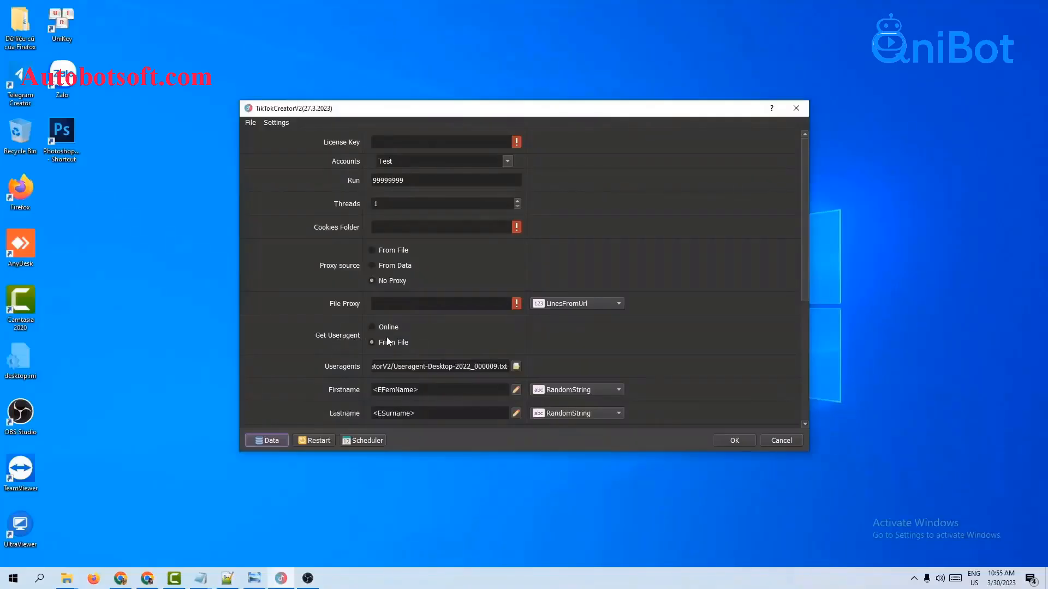
Select Online under Get Useragent.
{"action": "left_click", "coordinate": [371, 327]}
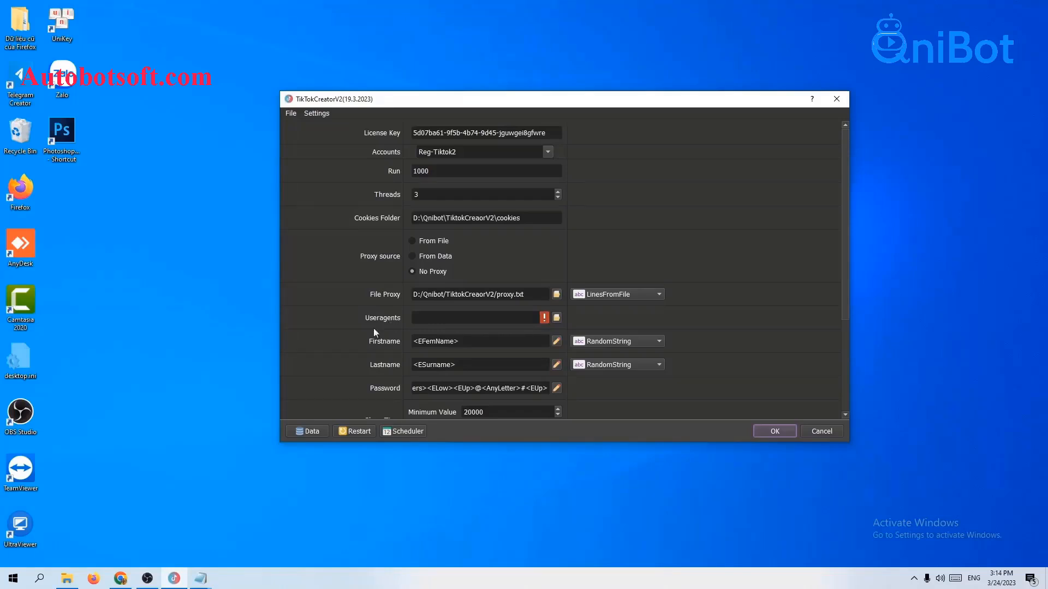
Load Useragent-Desktop-2022_000009.txt as the Useragents file.
{"action": "left_click", "coordinate": [67, 578]}
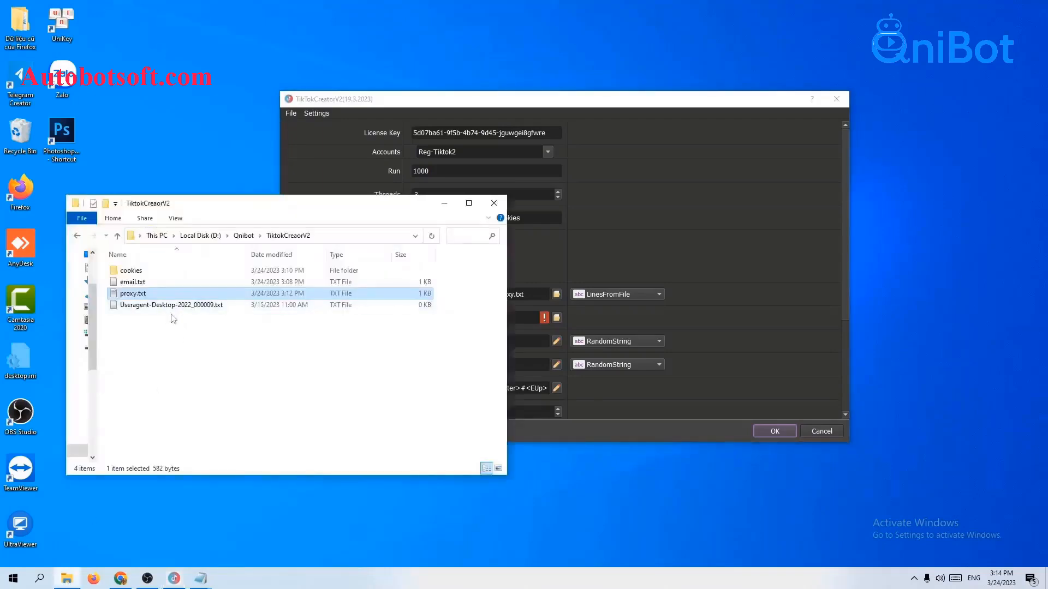
{"action": "left_click", "coordinate": [803, 276]}
{"action": "left_click", "coordinate": [556, 318]}
{"action": "left_click", "coordinate": [420, 223]}
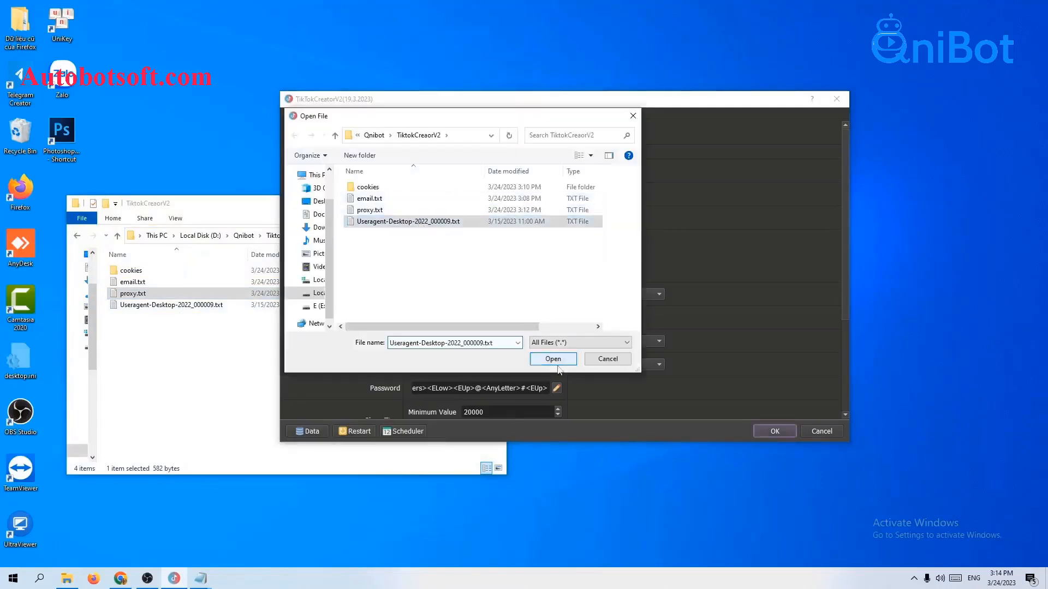
{"action": "left_click", "coordinate": [558, 361]}
{"action": "left_click", "coordinate": [276, 209]}
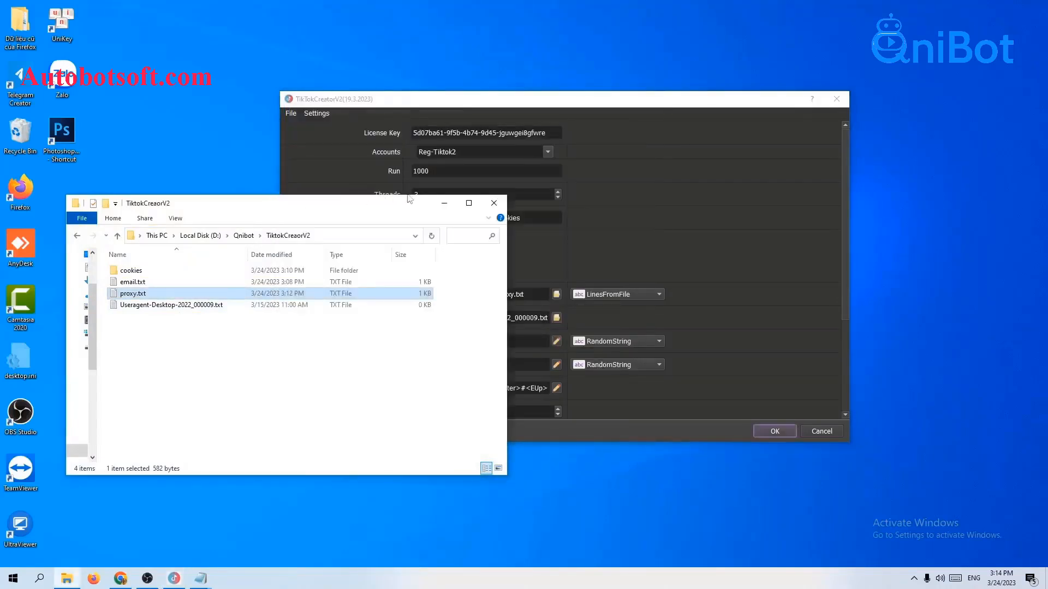
{"action": "left_click", "coordinate": [444, 203]}
{"action": "scroll", "coordinate": [678, 256], "scroll_direction": "down", "scroll_amount": 1}
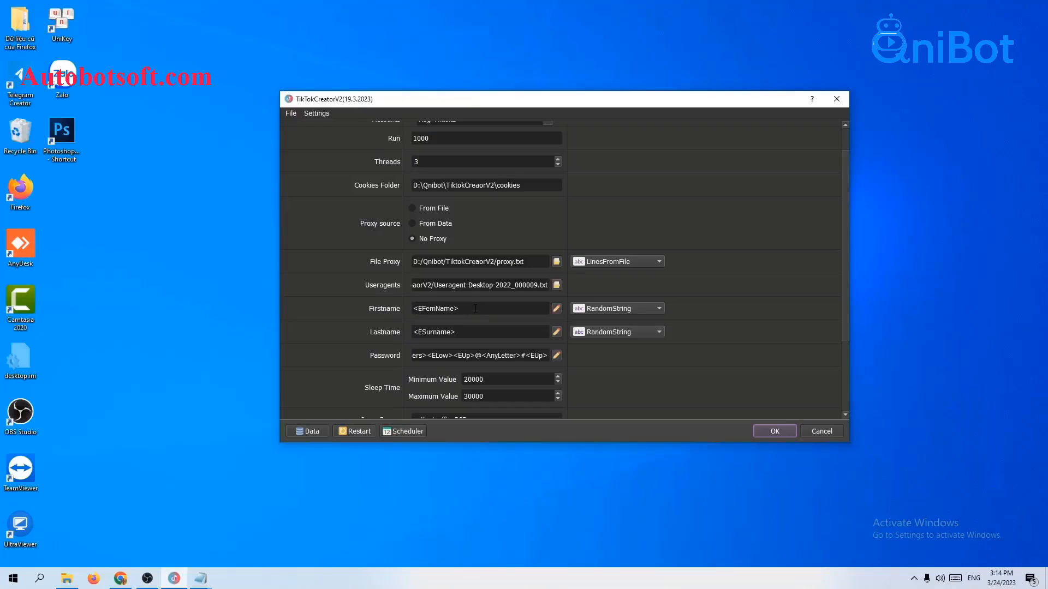
Preview the Firstname name pattern, then switch Firstname's source from RandomString to LinesFromFile.
{"action": "left_click", "coordinate": [555, 309]}
{"action": "left_click", "coordinate": [674, 139]}
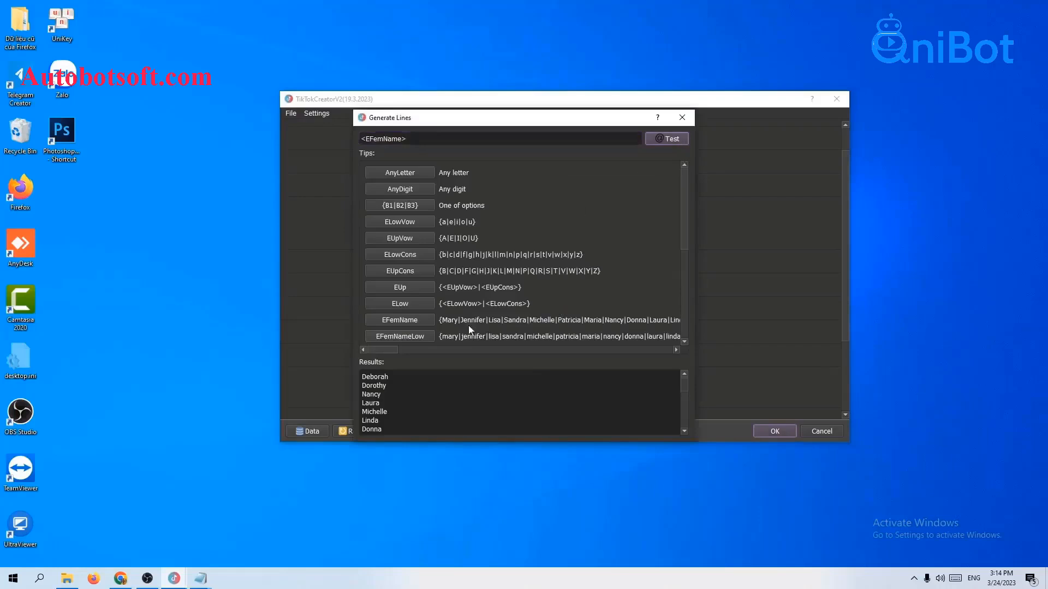
{"action": "scroll", "coordinate": [429, 400], "scroll_direction": "down", "scroll_amount": 7}
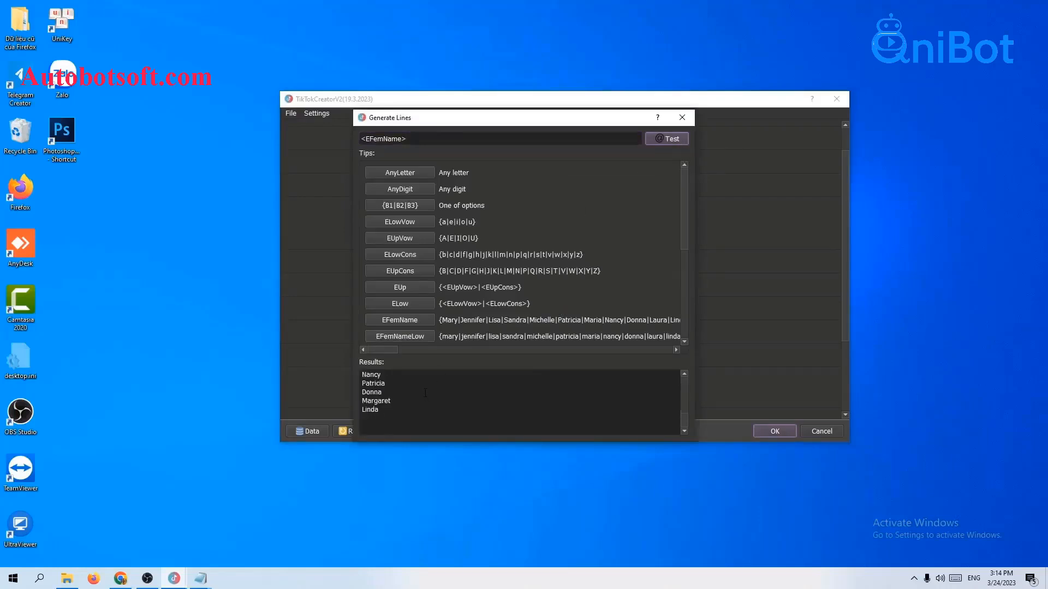
{"action": "left_click", "coordinate": [682, 121]}
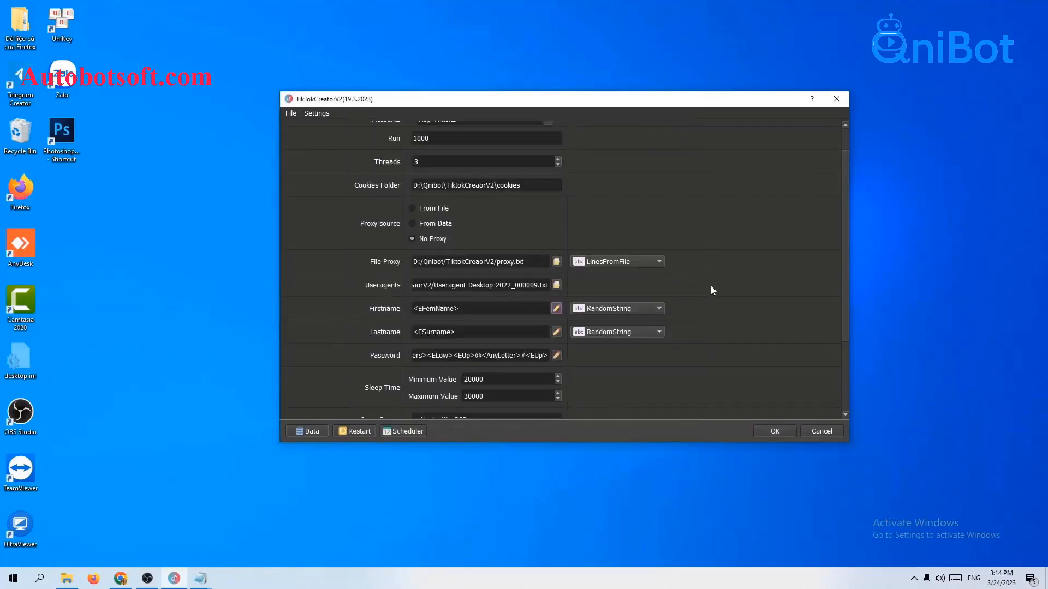
{"action": "left_click", "coordinate": [593, 309]}
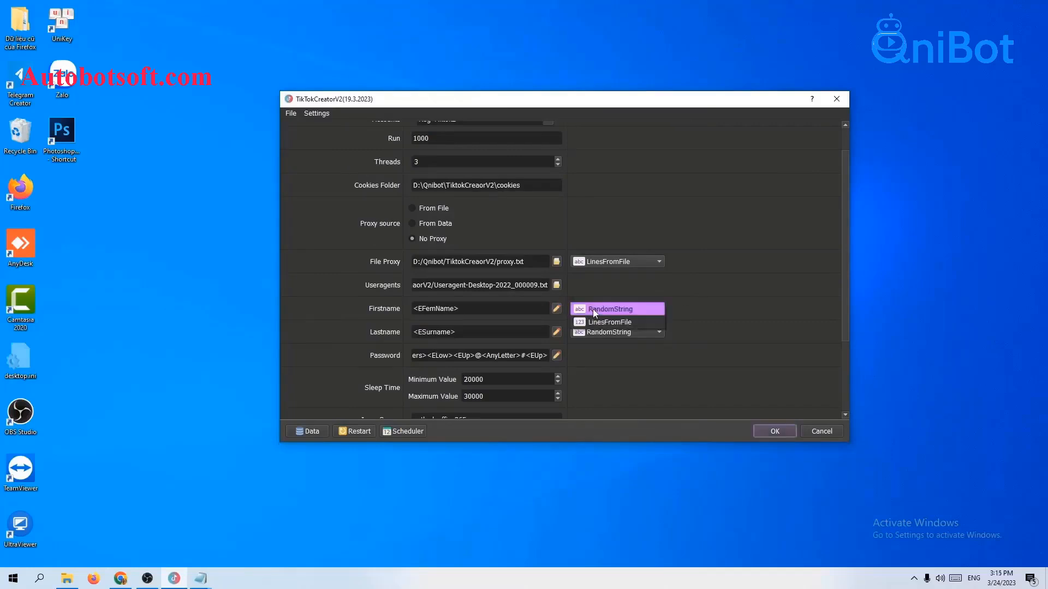
{"action": "left_click", "coordinate": [595, 322]}
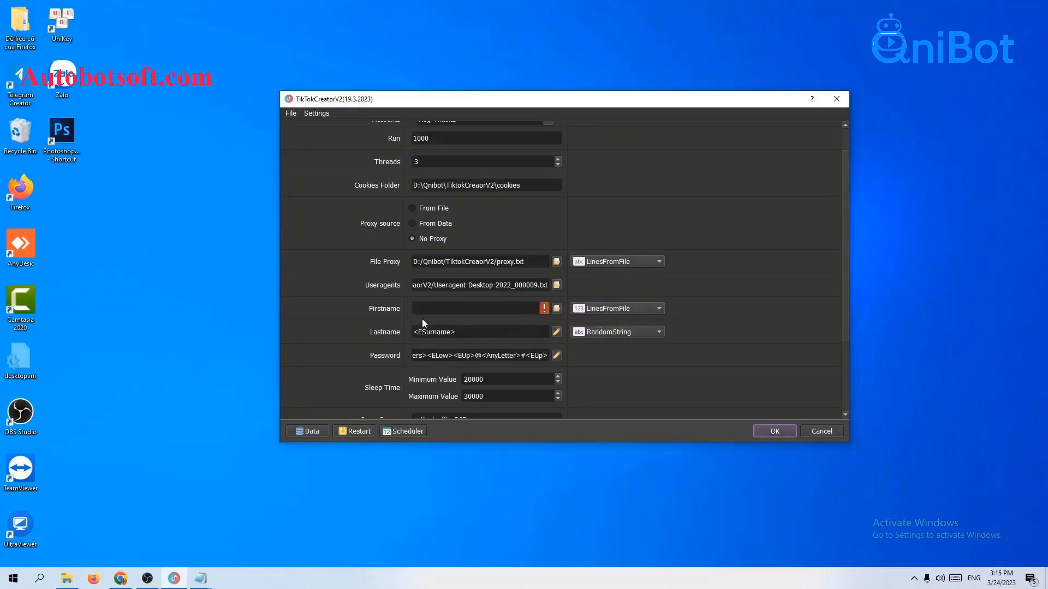
Create a new text document named firstname.txt in the TiktokCreaorV2 folder.
{"action": "left_click", "coordinate": [556, 308]}
{"action": "right_click", "coordinate": [181, 328]}
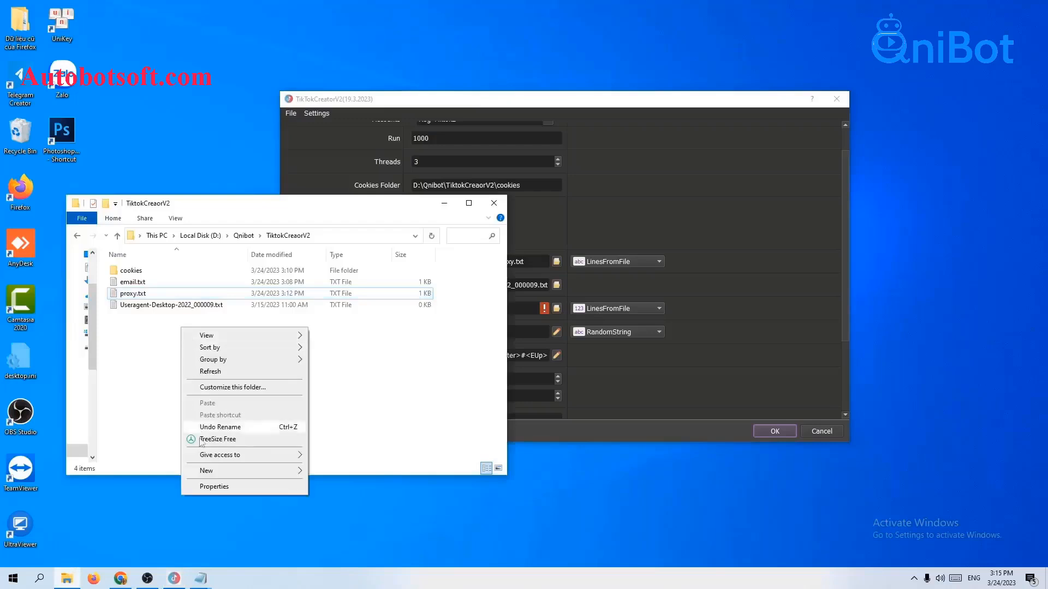
{"action": "mouse_move", "coordinate": [245, 470]}
{"action": "left_click", "coordinate": [325, 446]}
{"action": "type", "text": "fir"}
{"action": "type", "text": "st"}
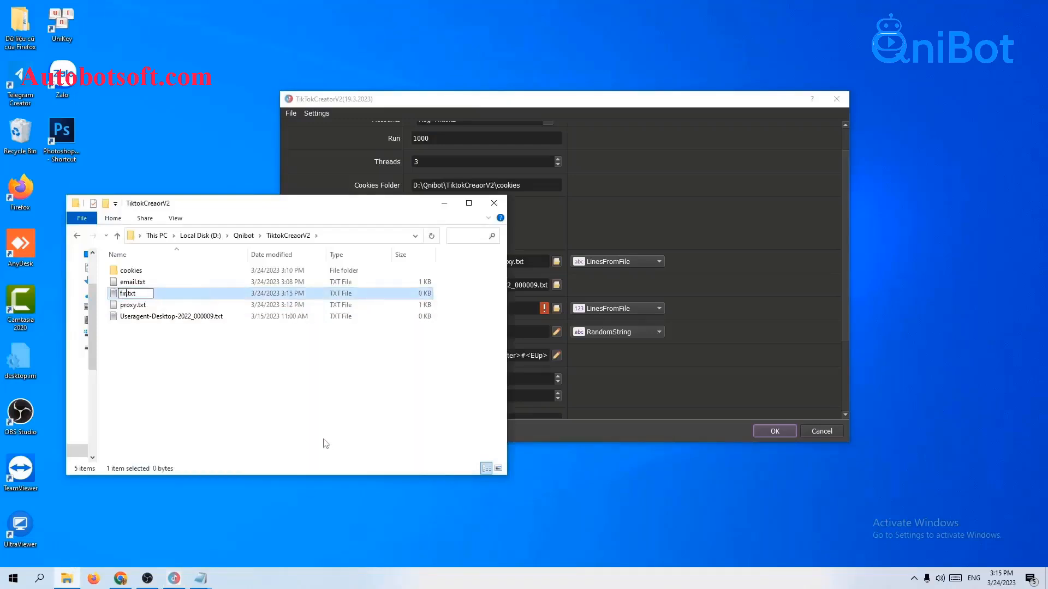
{"action": "type", "text": "name"}
{"action": "key", "text": "Return"}
Open firstname.txt in Notepad, paste the first names, remove the trailing empty line, and save.
{"action": "double_click", "coordinate": [167, 294]}
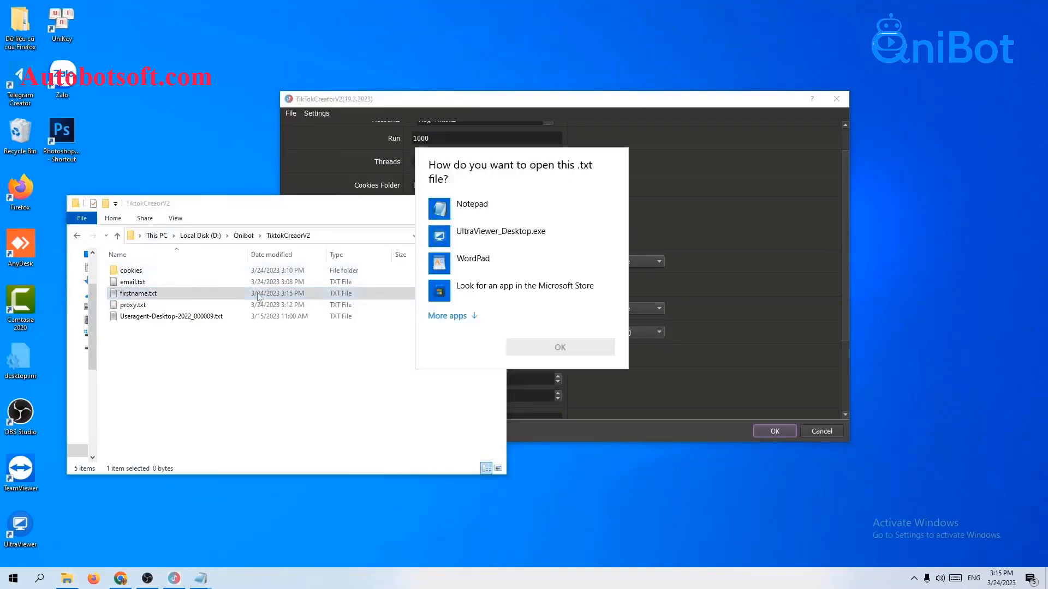
{"action": "left_click", "coordinate": [491, 207]}
{"action": "left_click", "coordinate": [586, 352]}
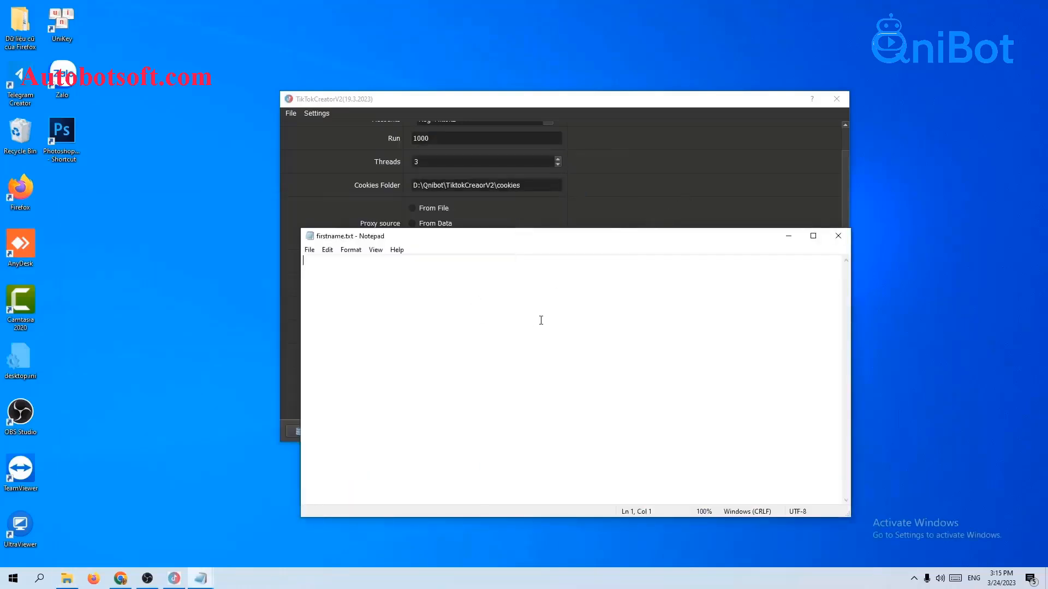
{"action": "key", "text": "ctrl+v"}
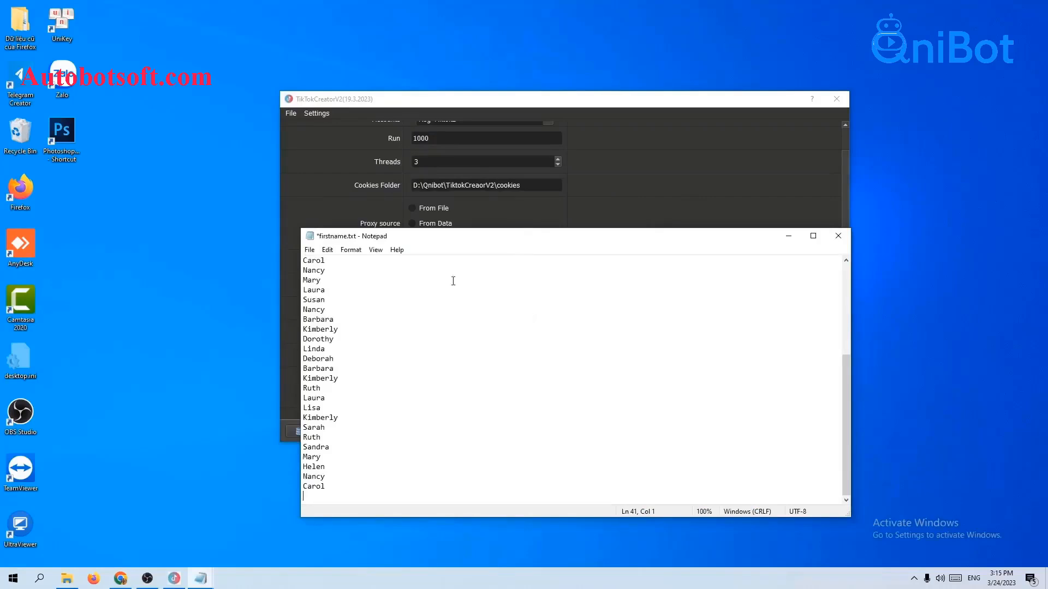
{"action": "key", "text": "BackSpace"}
{"action": "left_click", "coordinate": [309, 250]}
{"action": "left_click", "coordinate": [330, 298]}
{"action": "left_click", "coordinate": [800, 182]}
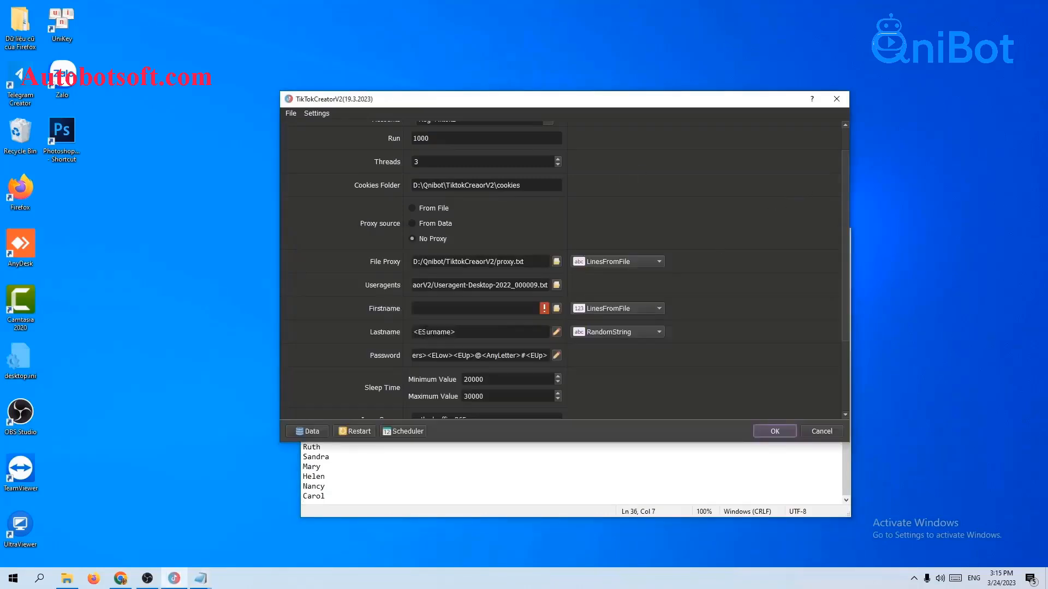
Load firstname.txt as the Firstname list file and close it in Notepad.
{"action": "left_click", "coordinate": [556, 308]}
{"action": "left_click", "coordinate": [375, 210]}
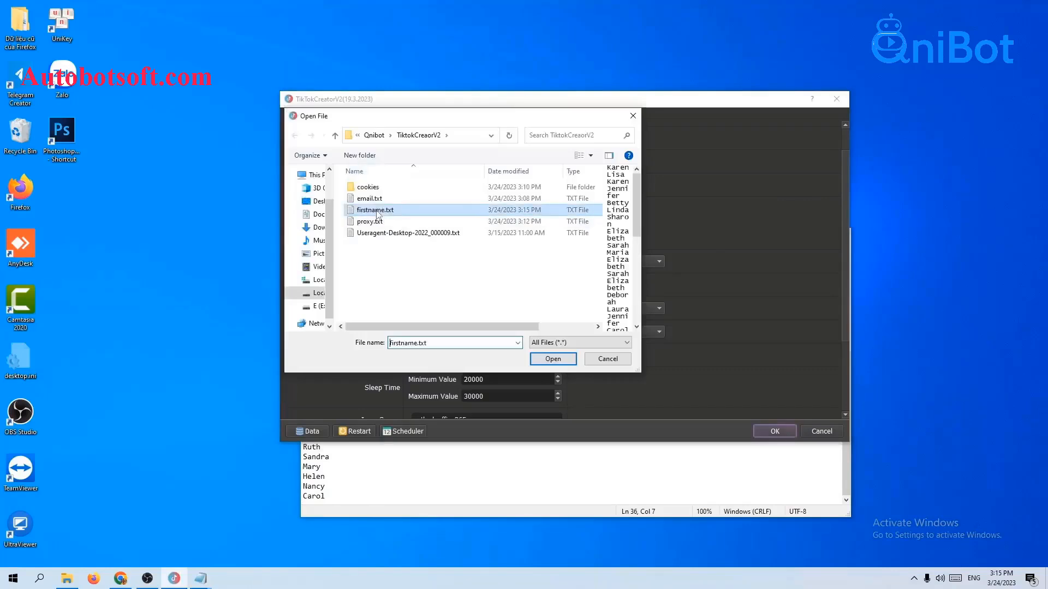
{"action": "left_click", "coordinate": [552, 360]}
{"action": "left_click", "coordinate": [695, 457]}
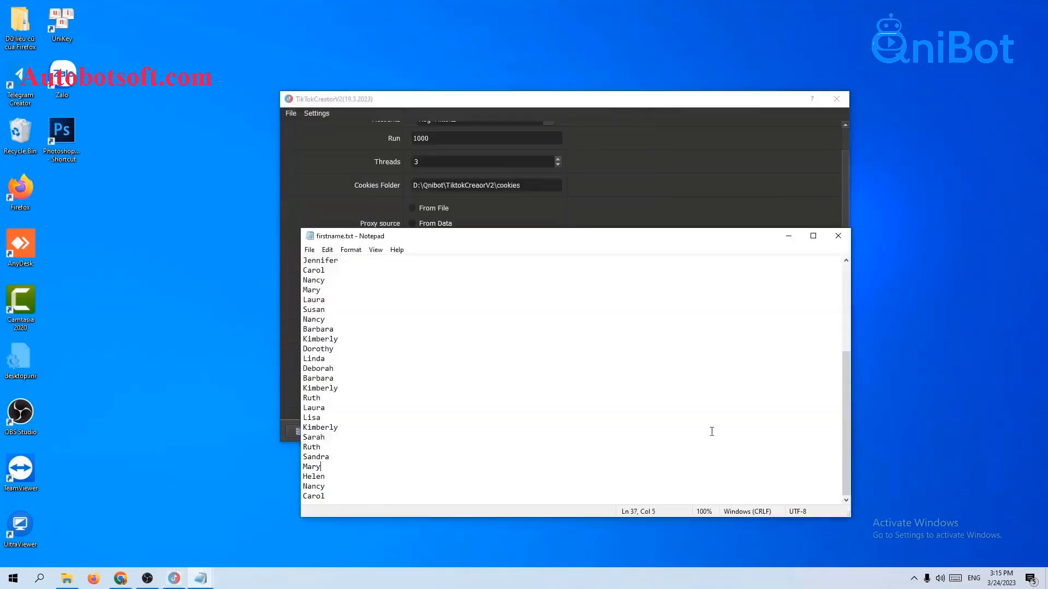
{"action": "left_click", "coordinate": [839, 234]}
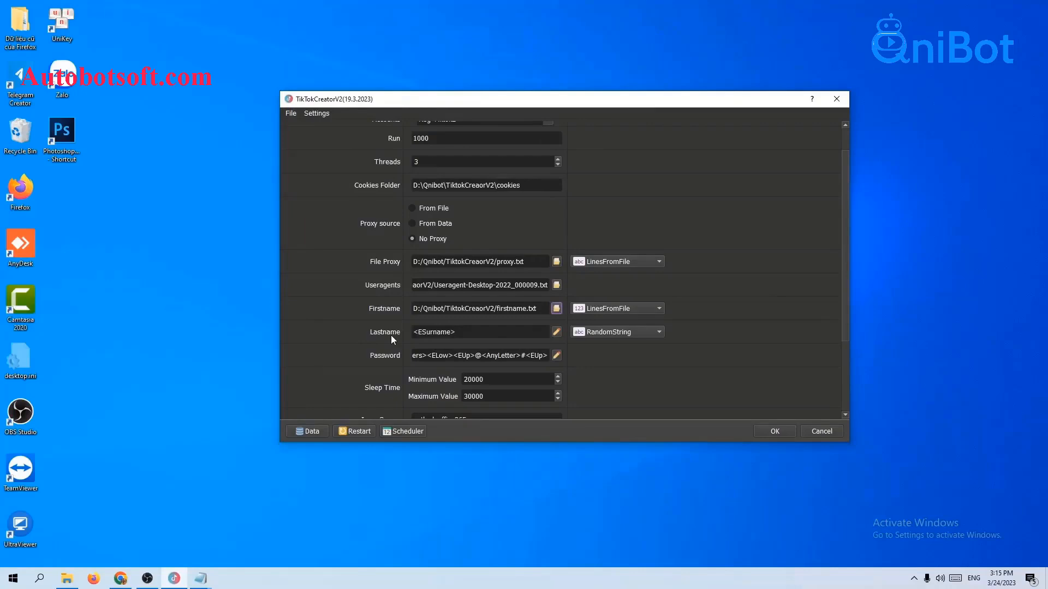
Leave Lastname on RandomString after briefly switching it to a file source.
{"action": "left_click", "coordinate": [599, 332]}
{"action": "left_click", "coordinate": [611, 345]}
{"action": "left_click", "coordinate": [613, 331]}
{"action": "left_click", "coordinate": [612, 321]}
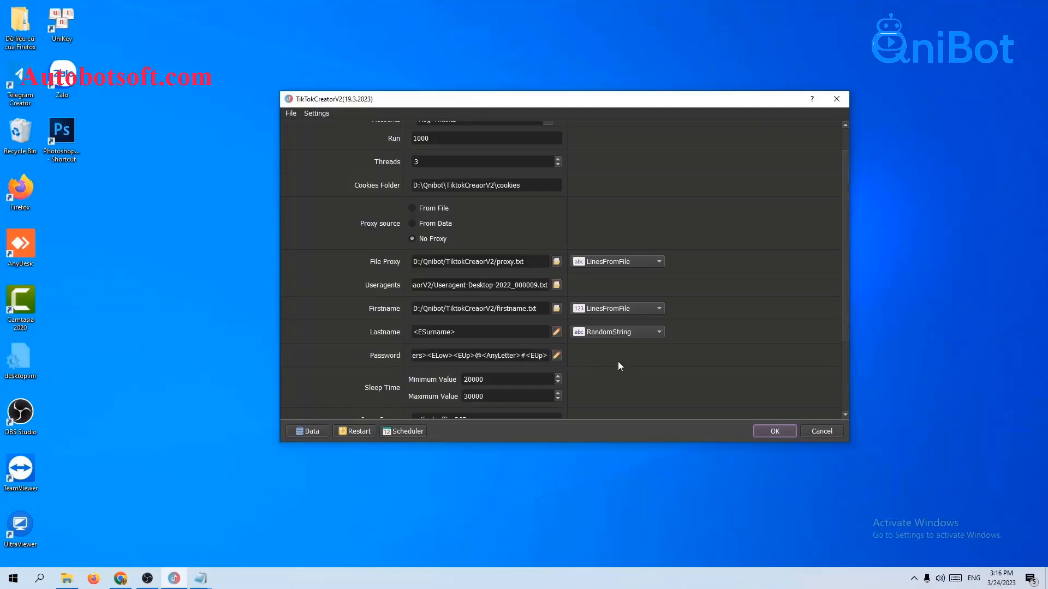
Preview several batches of sample passwords from the current password pattern.
{"action": "left_click", "coordinate": [557, 356]}
{"action": "left_click", "coordinate": [673, 140]}
{"action": "left_click", "coordinate": [673, 140]}
{"action": "left_click", "coordinate": [673, 139]}
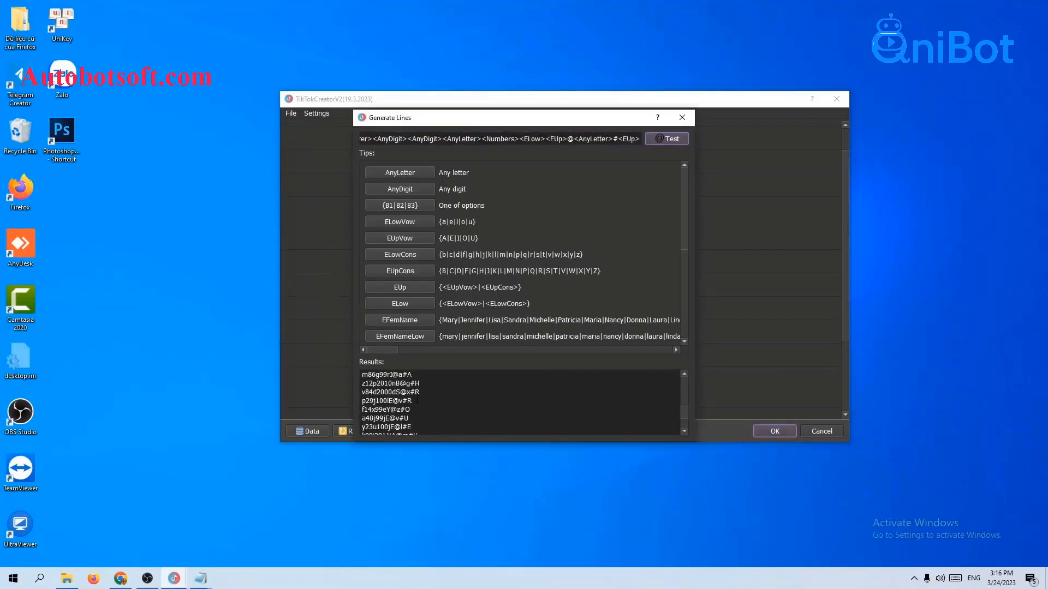
{"action": "left_click", "coordinate": [681, 118]}
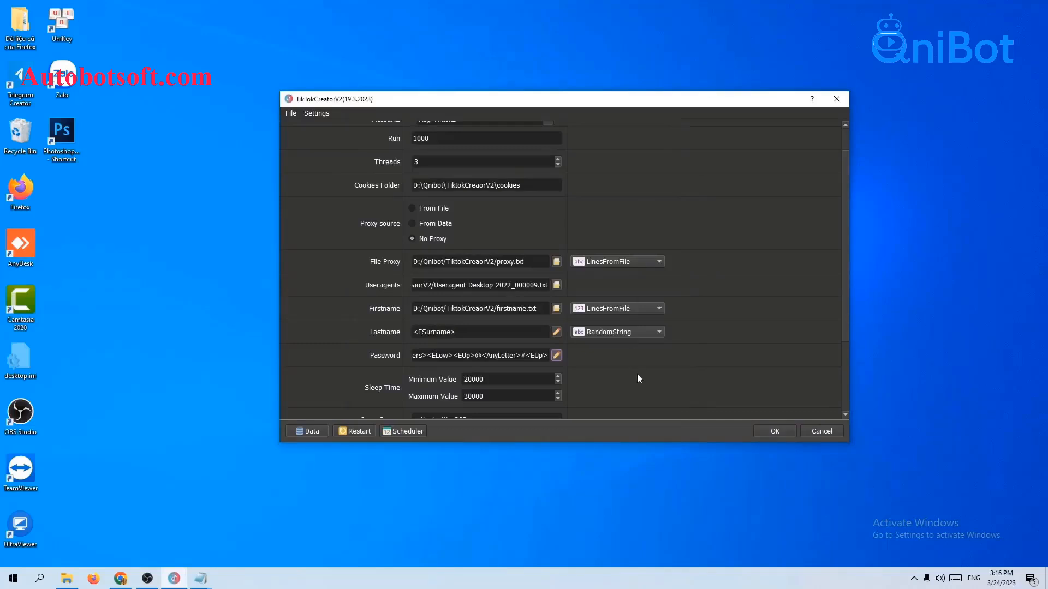
{"action": "left_click", "coordinate": [557, 355]}
{"action": "key", "text": "ctrl+a"}
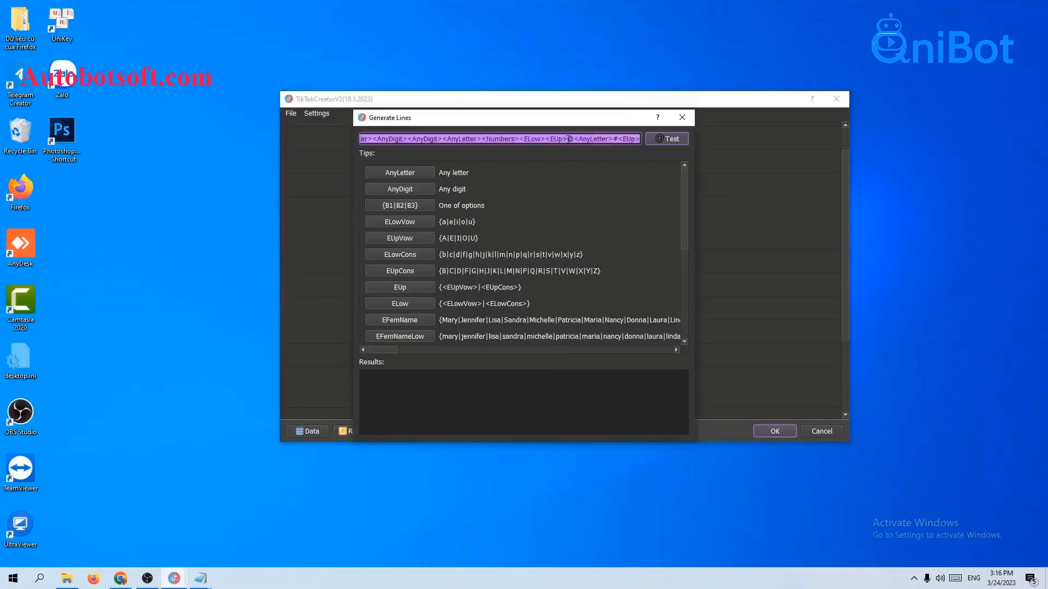
{"action": "key", "text": "BackSpace"}
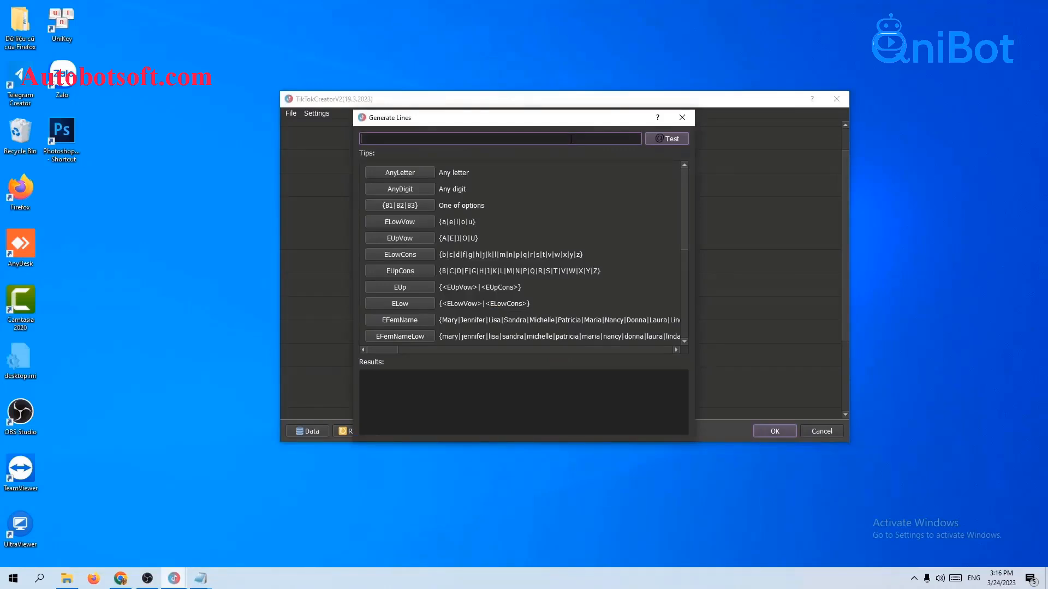
{"action": "type", "text": "{nguyen|minh|thu|thuong|hong}{@|$|"}
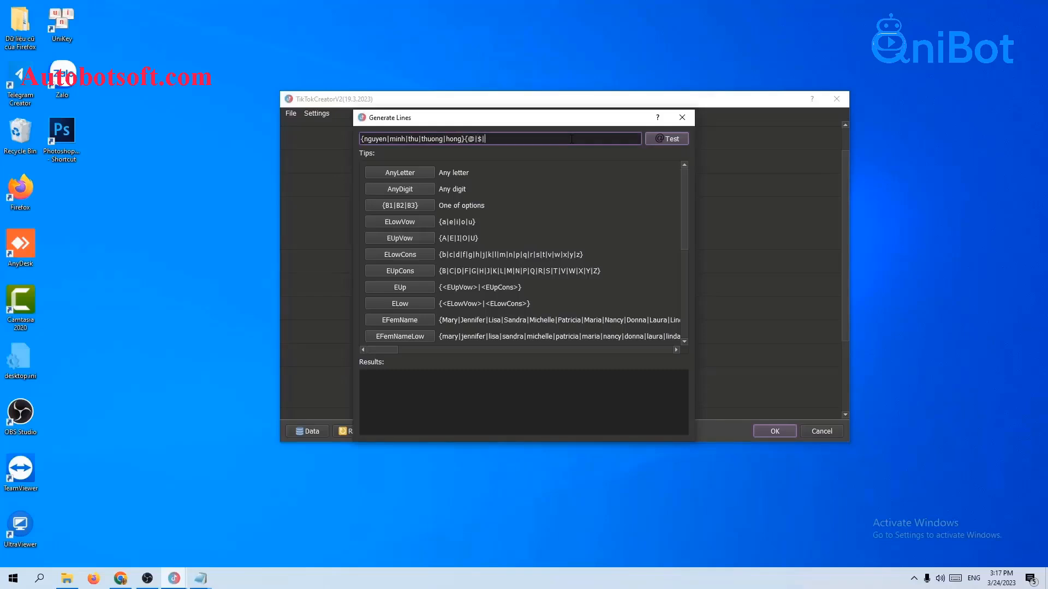
{"action": "type", "text": "#|&}{A|D|RT|Gk|F}{MG|"}
{"action": "type", "text": "Gg}"}
{"action": "left_click", "coordinate": [663, 139]}
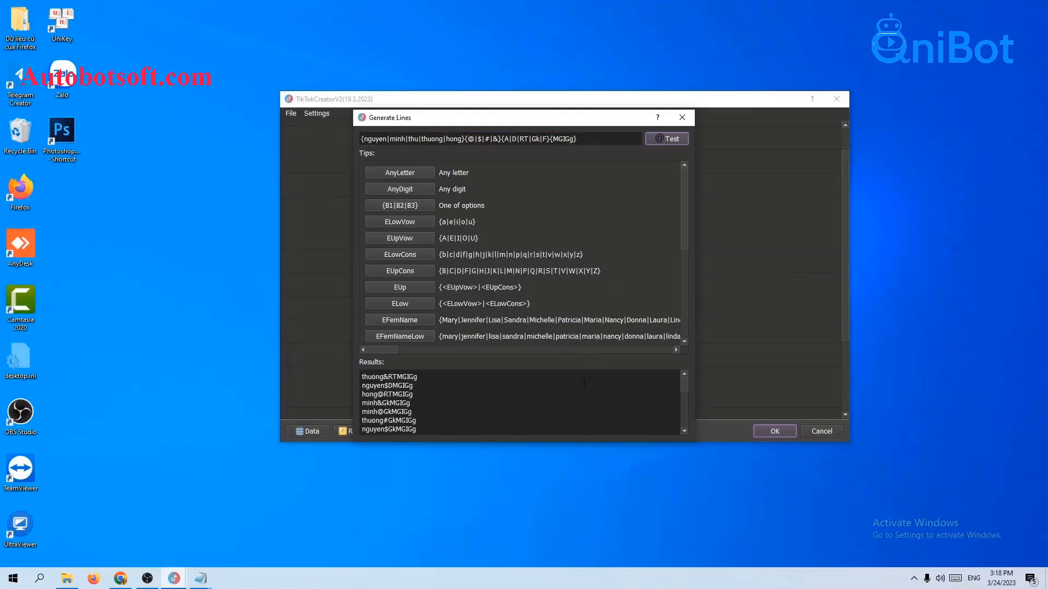
{"action": "scroll", "coordinate": [578, 389], "scroll_direction": "down", "scroll_amount": 5}
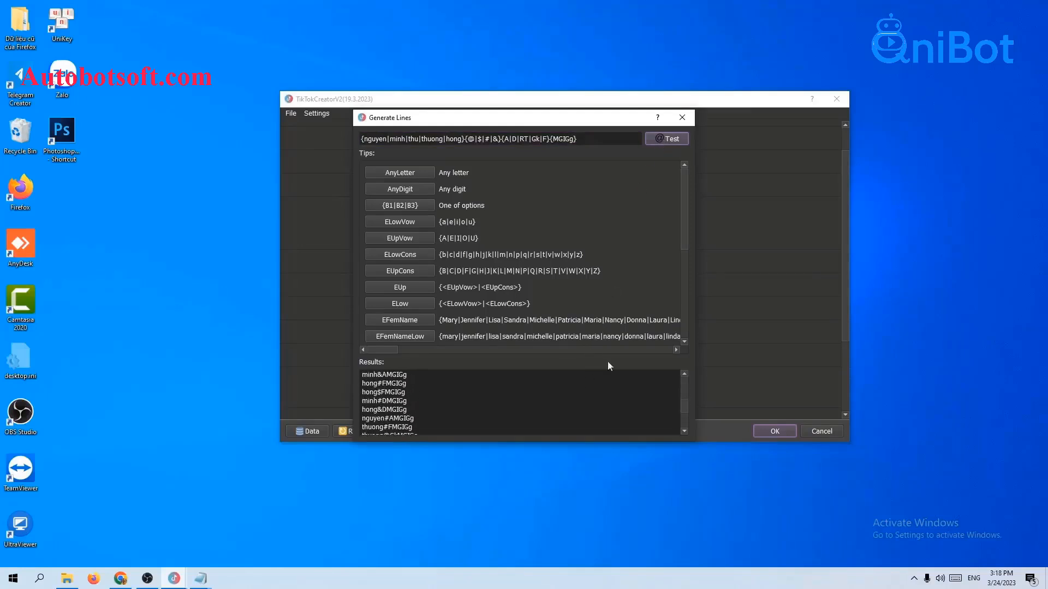
{"action": "left_click", "coordinate": [692, 118]}
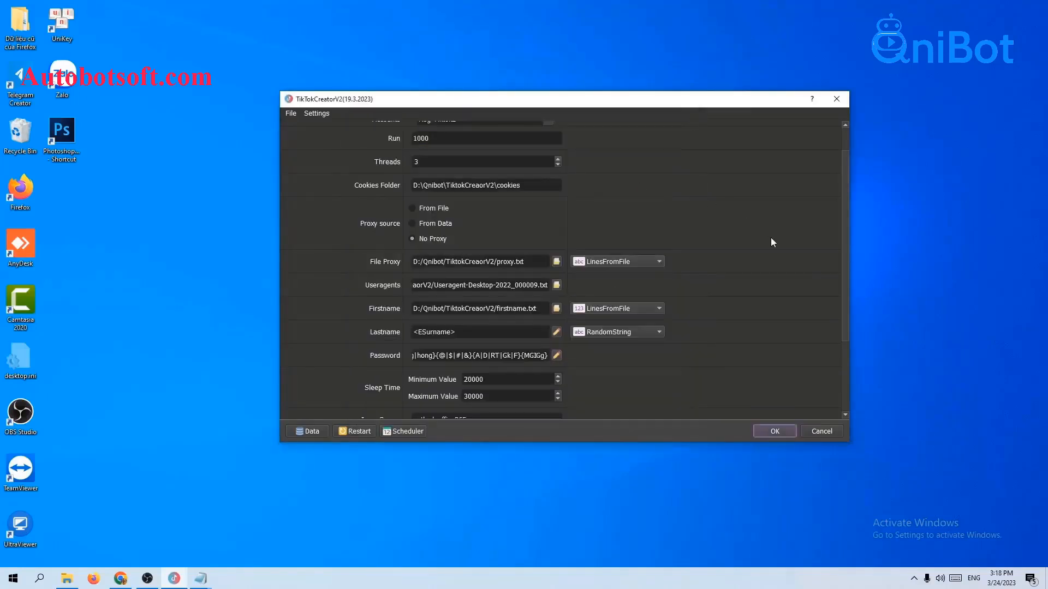
{"action": "scroll", "coordinate": [770, 237], "scroll_direction": "down", "scroll_amount": 2}
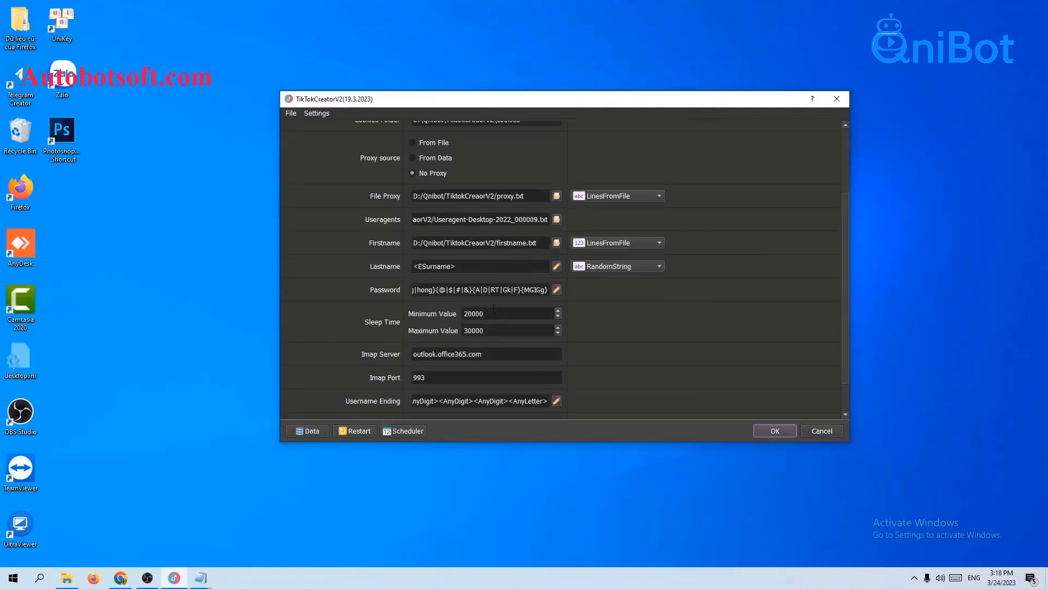
Scroll the settings down to the Imap Server and Imap Port rows and select the Imap Port value.
{"action": "mouse_move", "coordinate": [484, 313]}
{"action": "left_mouse_down"}
{"action": "mouse_move", "coordinate": [472, 313]}
{"action": "mouse_move", "coordinate": [485, 330]}
{"action": "left_mouse_up"}
{"action": "scroll", "coordinate": [472, 341], "scroll_direction": "down", "scroll_amount": 1}
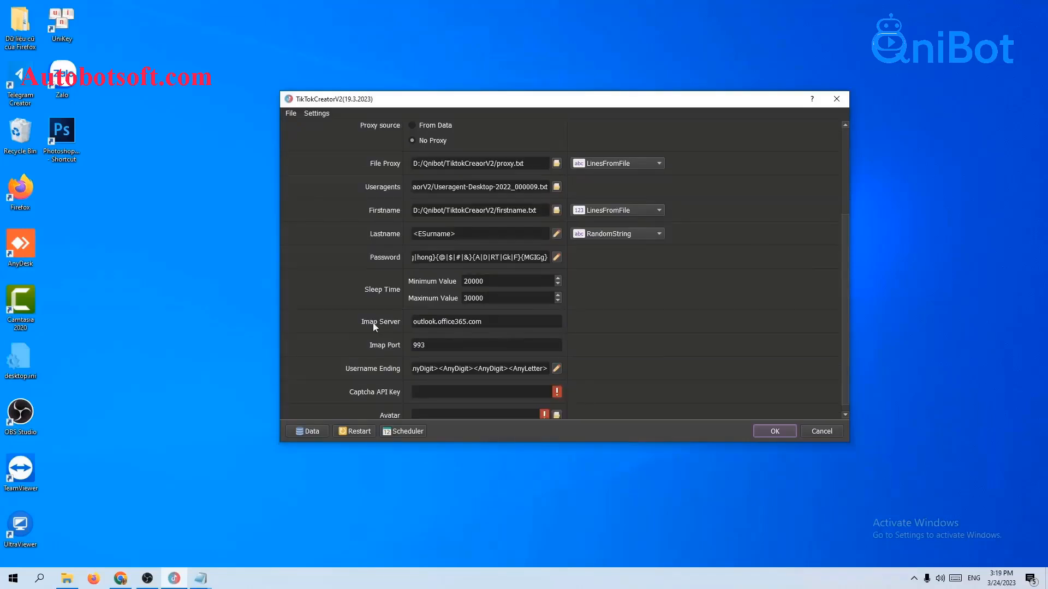
{"action": "left_click", "coordinate": [429, 343]}
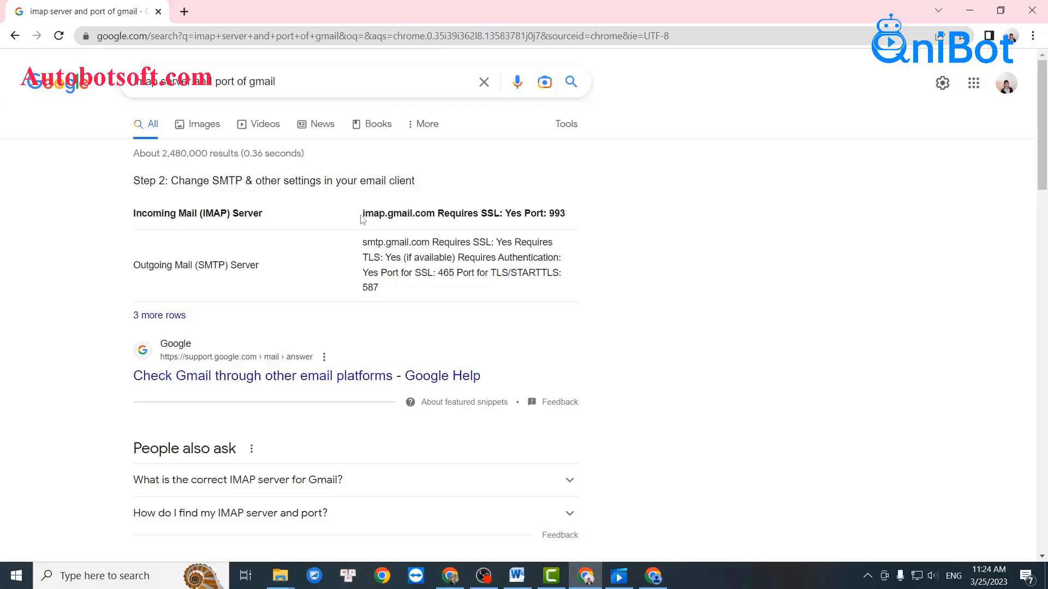
Copy imap.gmail.com from the search results into the Imap Server setting, noting port 993.
{"action": "left_click_drag", "start_coordinate": [360, 219], "coordinate": [435, 223]}
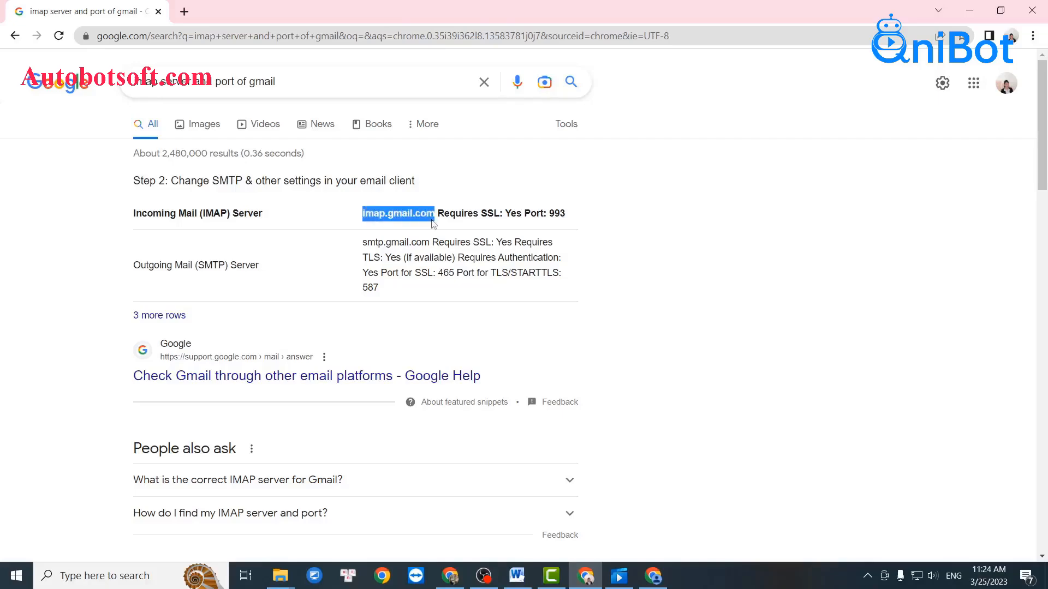
{"action": "double_click", "coordinate": [555, 215]}
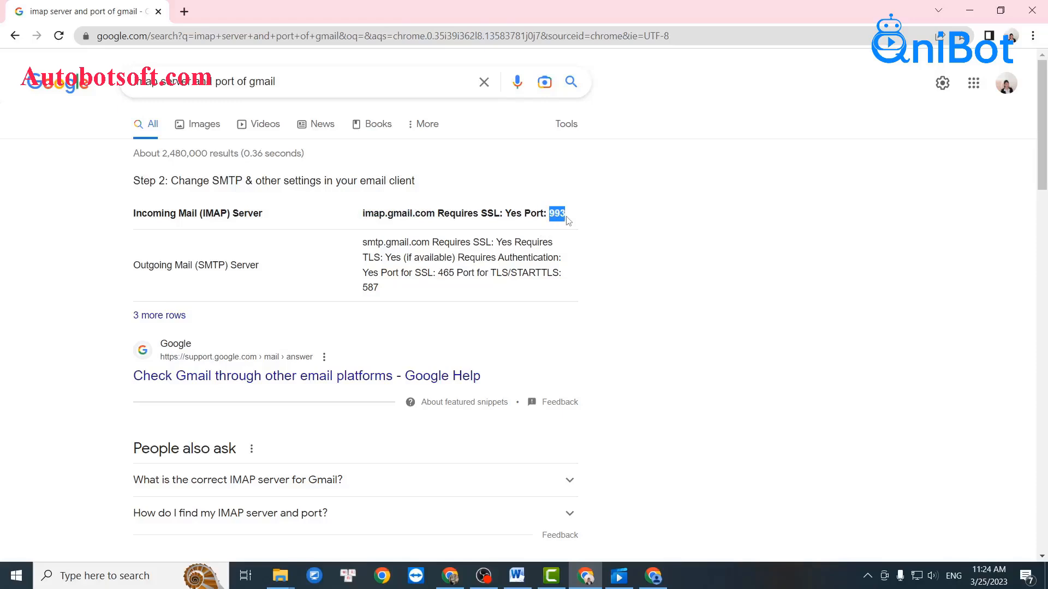
{"action": "left_click_drag", "start_coordinate": [361, 217], "coordinate": [436, 217]}
{"action": "key", "text": "ctrl+c"}
{"action": "left_click_drag", "start_coordinate": [550, 214], "coordinate": [566, 219]}
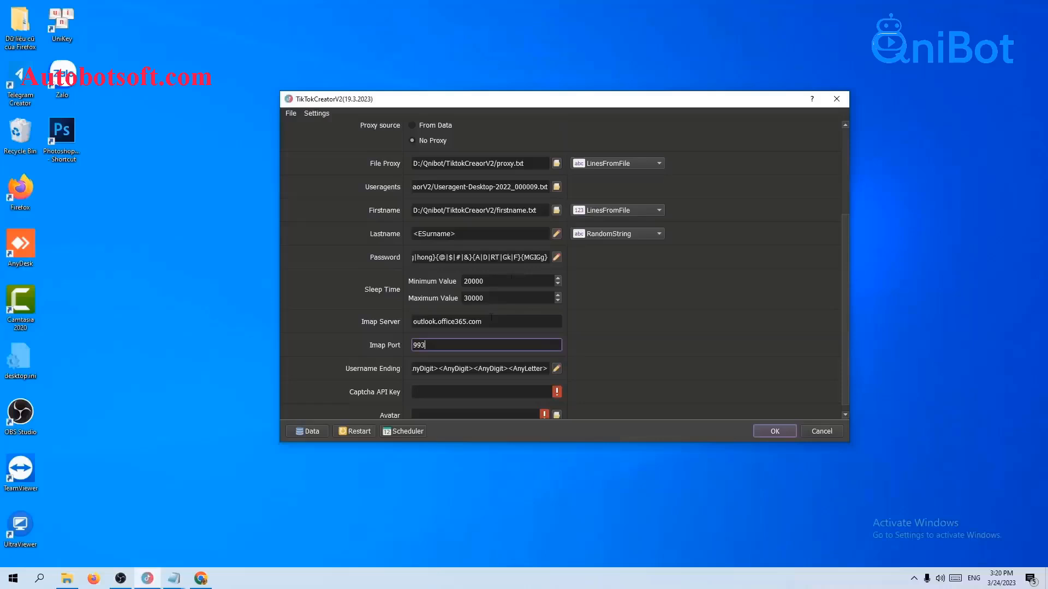
{"action": "left_click_drag", "start_coordinate": [468, 322], "coordinate": [490, 320]}
{"action": "key", "text": "ctrl+v"}
{"action": "key", "text": "Tab"}
{"action": "left_click", "coordinate": [656, 329]}
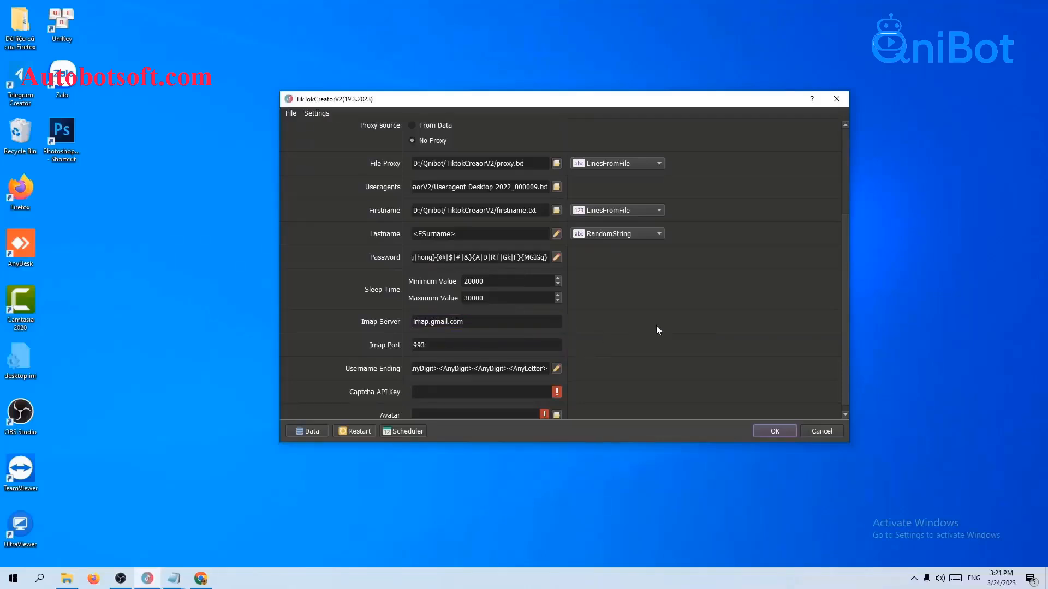
{"action": "scroll", "coordinate": [656, 326], "scroll_direction": "down", "scroll_amount": 1}
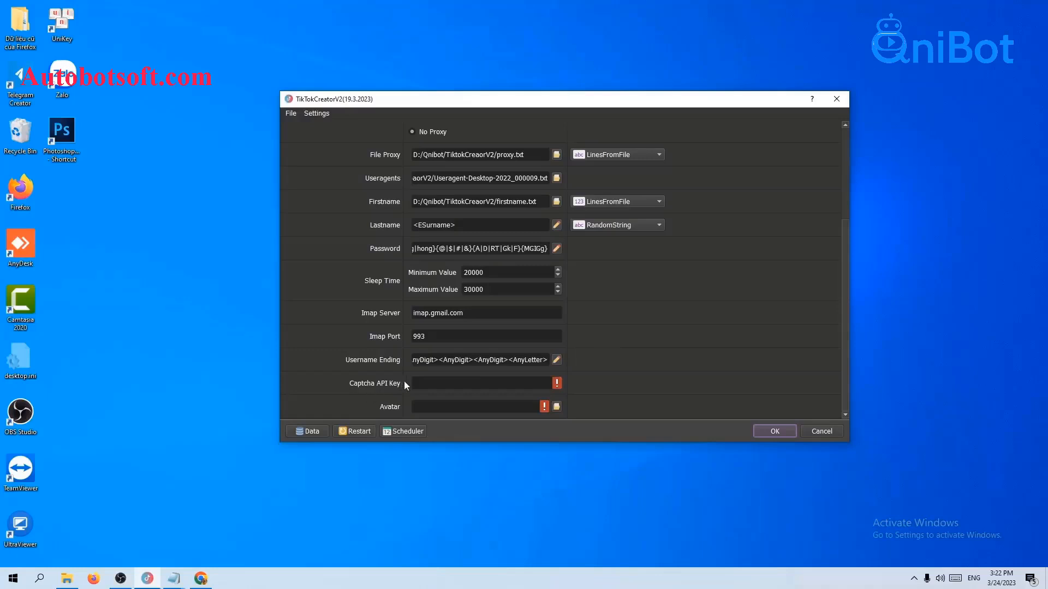
{"action": "left_click", "coordinate": [429, 382]}
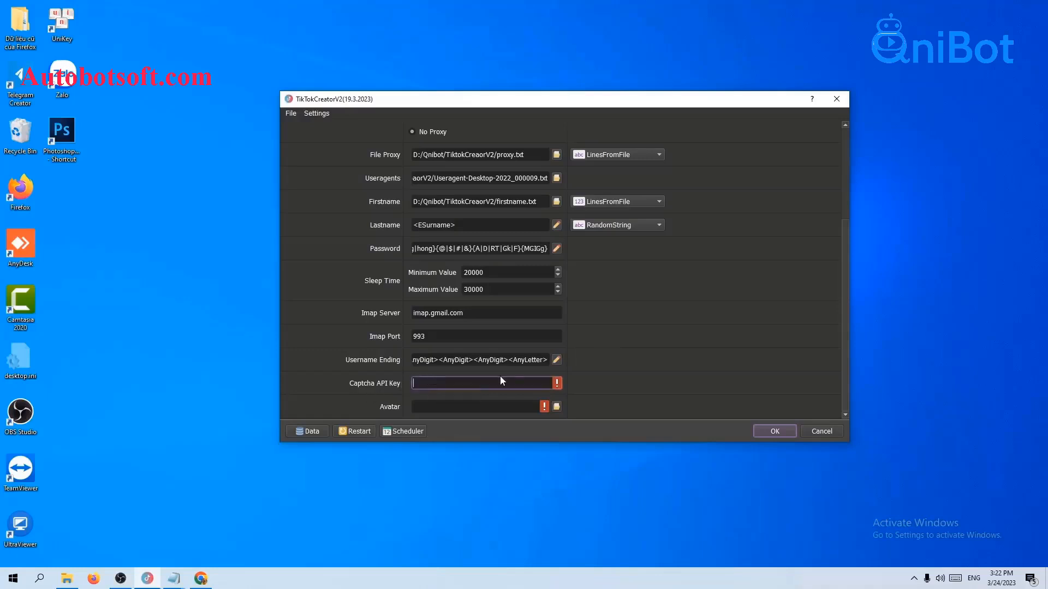